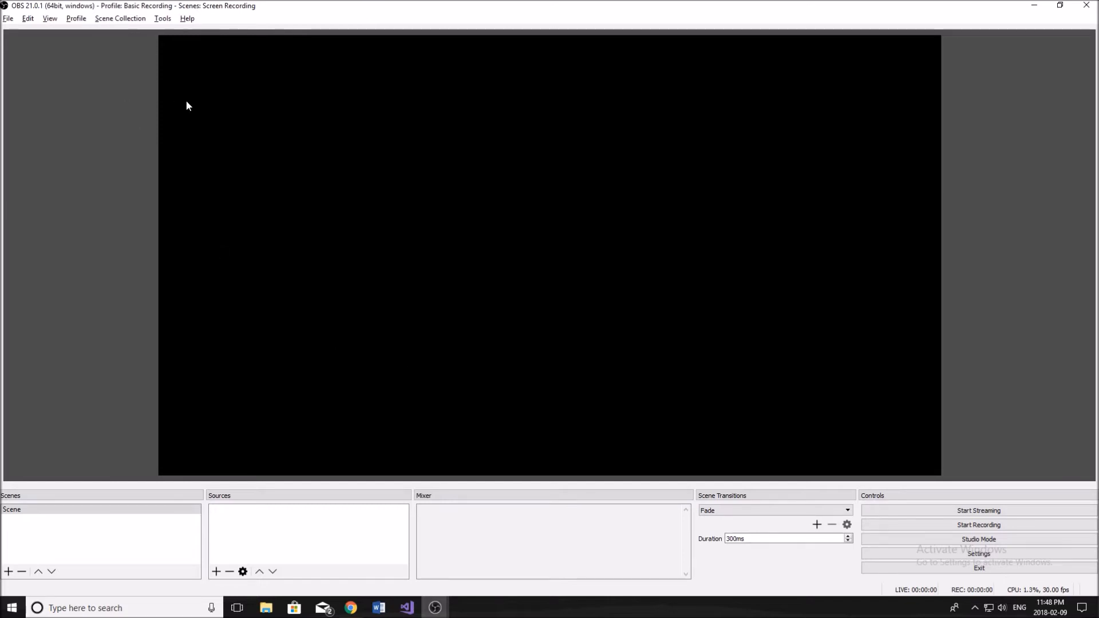
{"action": "left_click", "coordinate": [80, 20]}
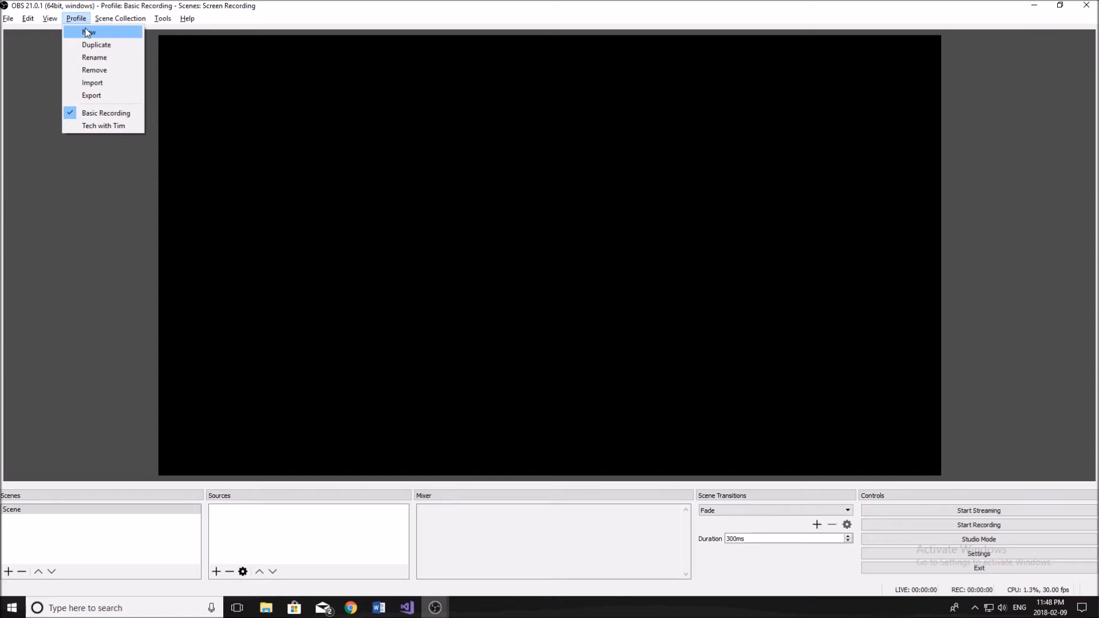
{"action": "left_click", "coordinate": [88, 32]}
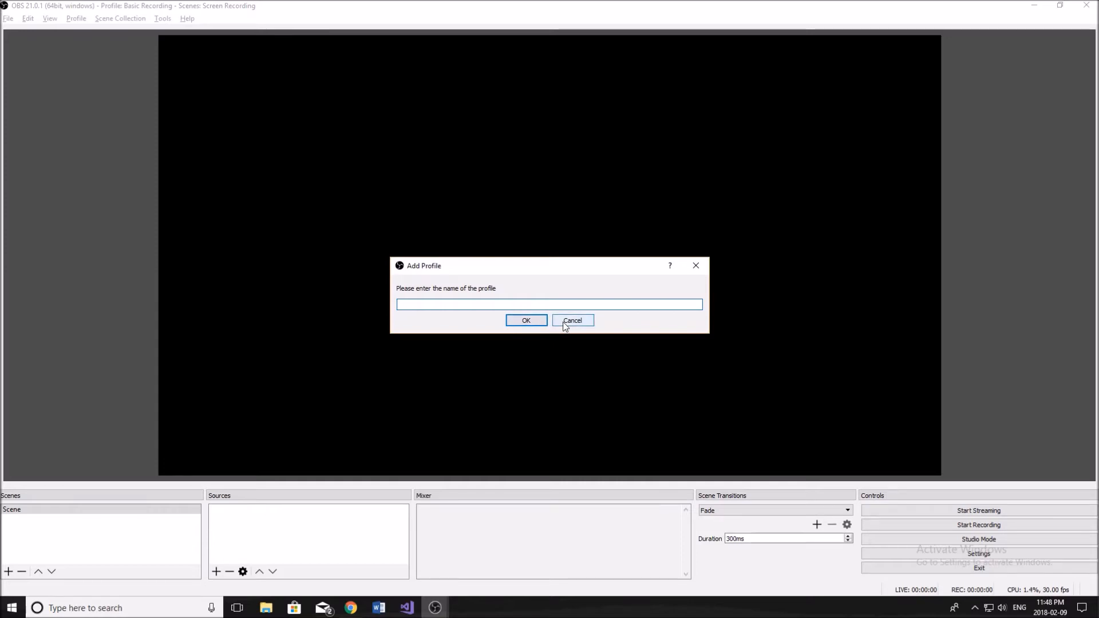
{"action": "type", "text": "Tech with Tim"}
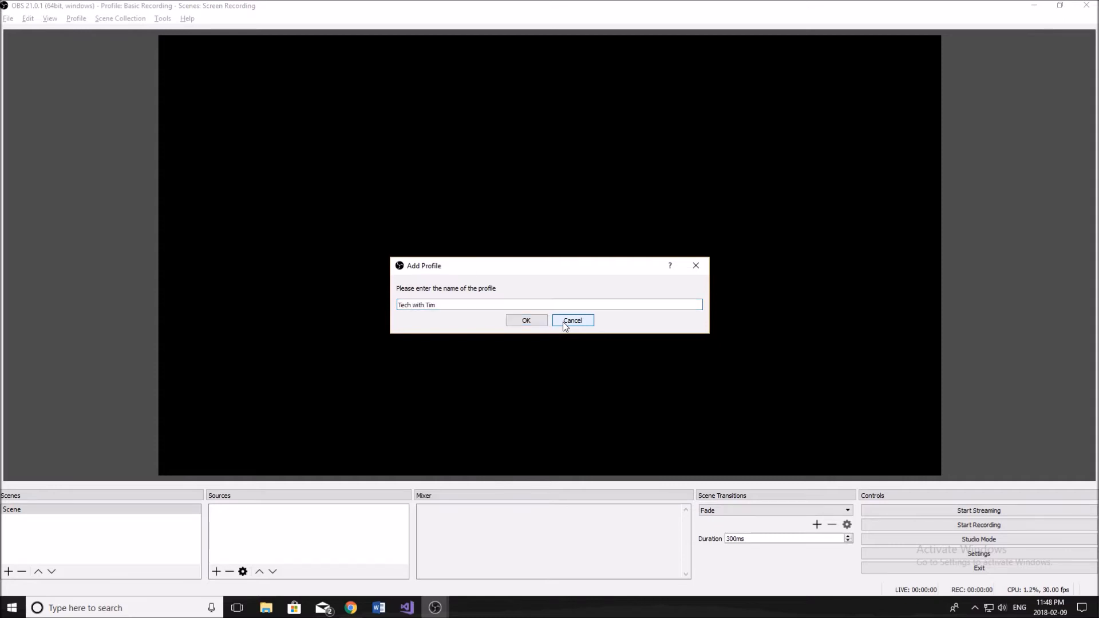
{"action": "left_click", "coordinate": [562, 322]}
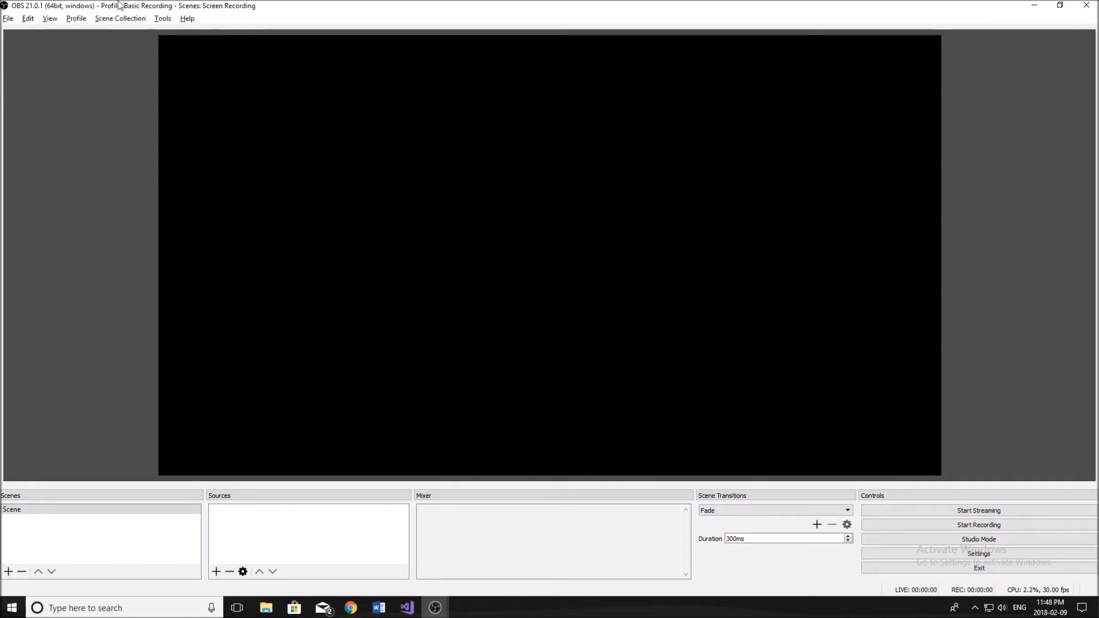
{"action": "left_click", "coordinate": [76, 19]}
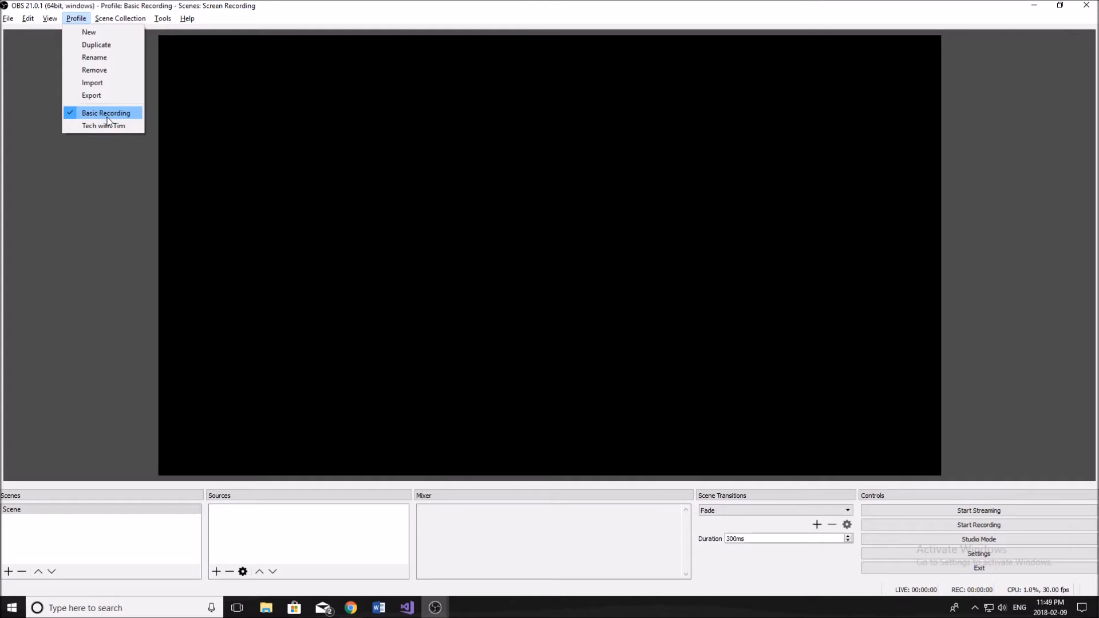
{"action": "mouse_move", "coordinate": [115, 20]}
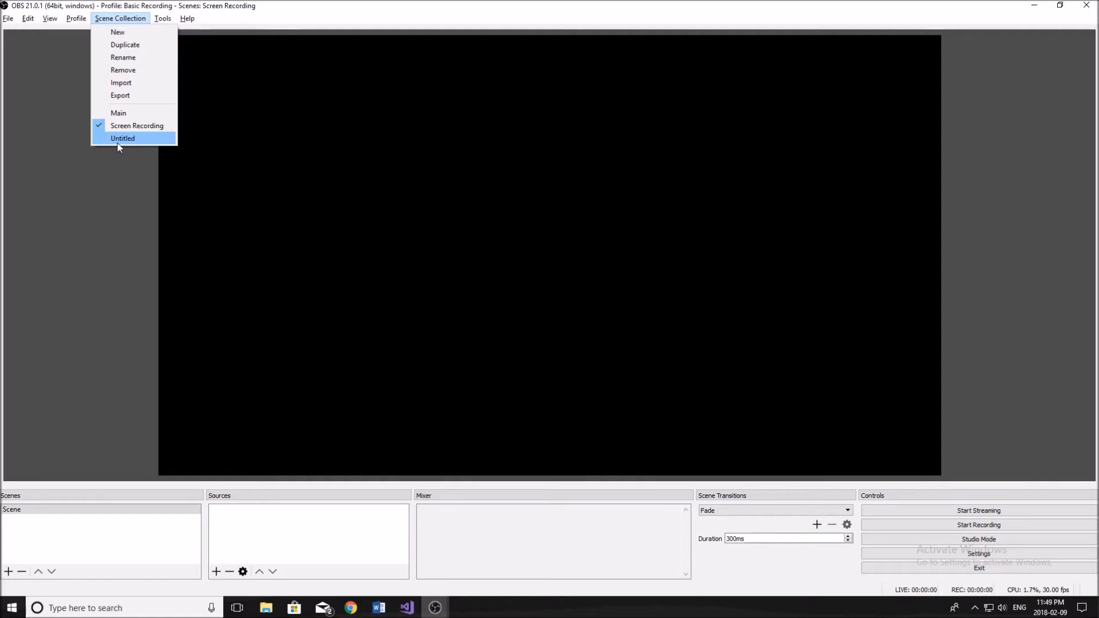
{"action": "left_click", "coordinate": [132, 32]}
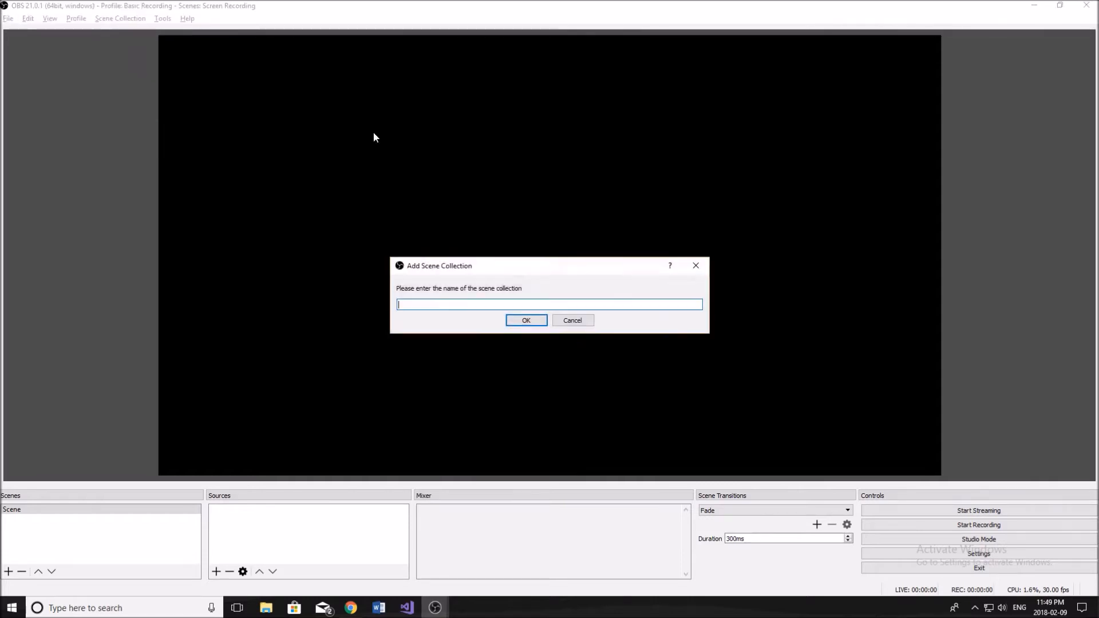
{"action": "left_click", "coordinate": [574, 321]}
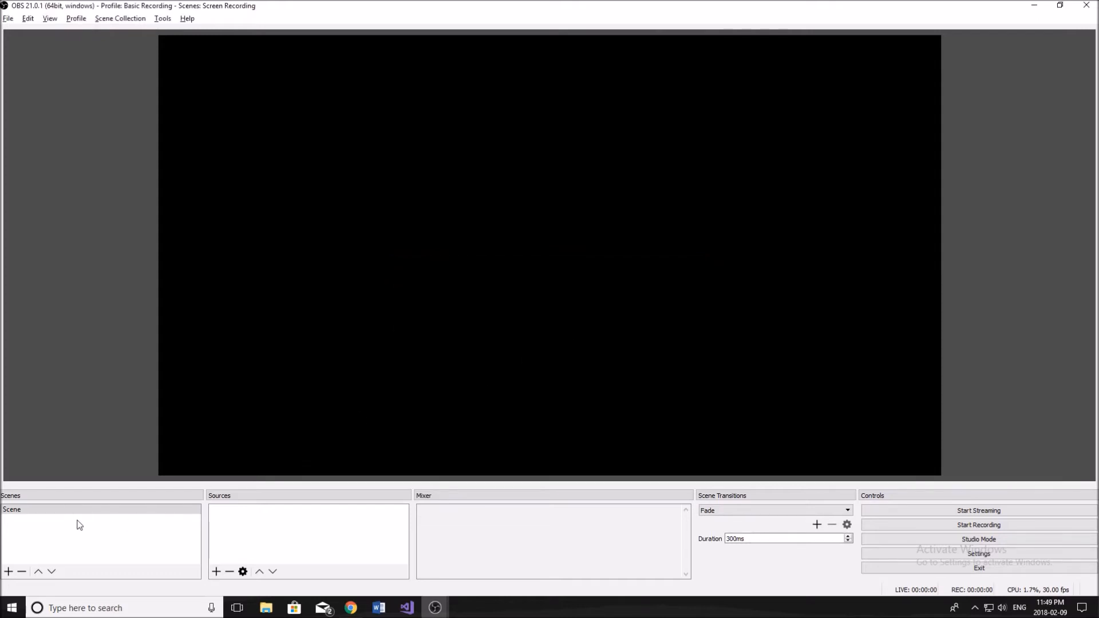
Step: Add a new Display Capture source named Main Monitor to the scene
{"action": "left_click", "coordinate": [22, 512]}
{"action": "left_click", "coordinate": [217, 572]}
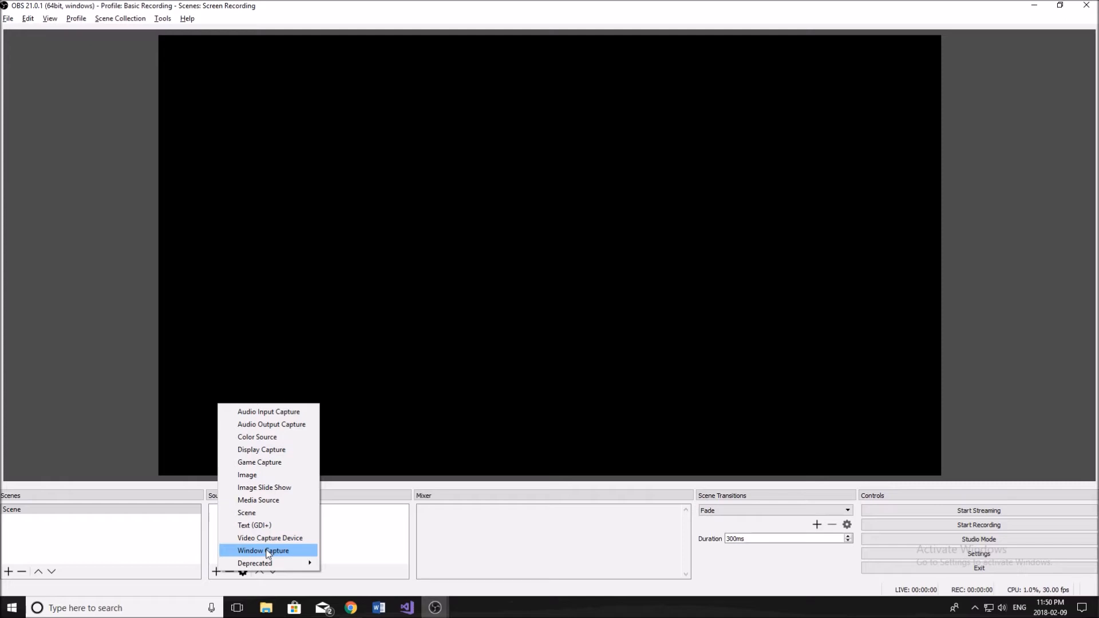
{"action": "left_click", "coordinate": [281, 451]}
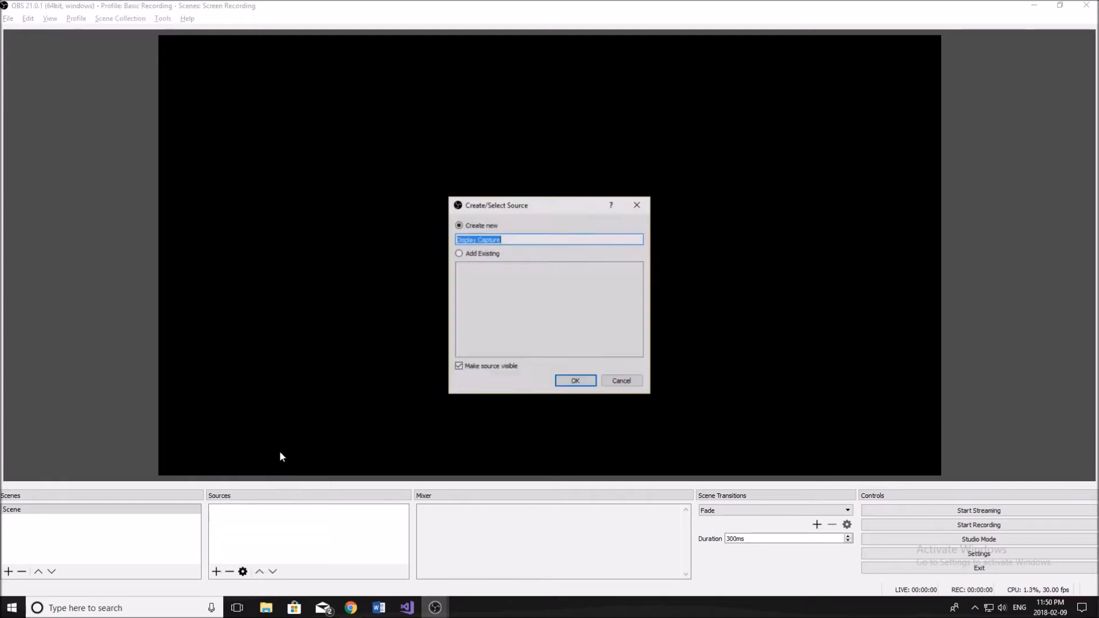
{"action": "key", "text": "BackSpace"}
{"action": "type", "text": "Mai"}
{"action": "type", "text": "Mo"}
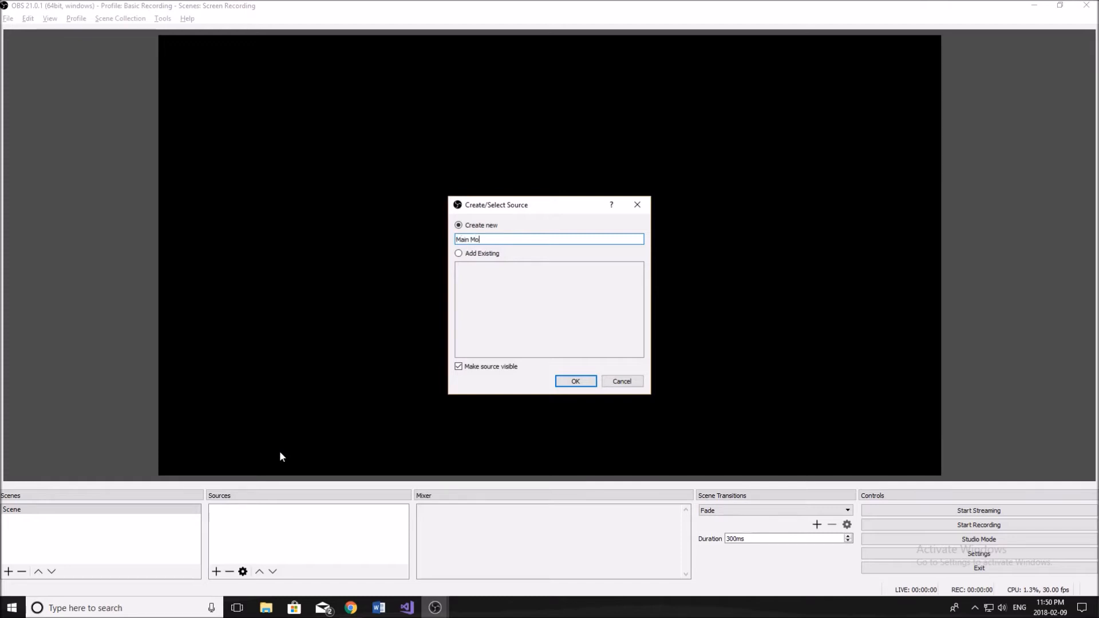
{"action": "type", "text": "ntito"}
{"action": "key", "text": "BackSpace"}
{"action": "key", "text": "BackSpace"}
{"action": "key", "text": "BackSpace"}
{"action": "type", "text": "itopr"}
{"action": "key", "text": "BackSpace"}
{"action": "key", "text": "BackSpace"}
{"action": "left_click", "coordinate": [568, 381]}
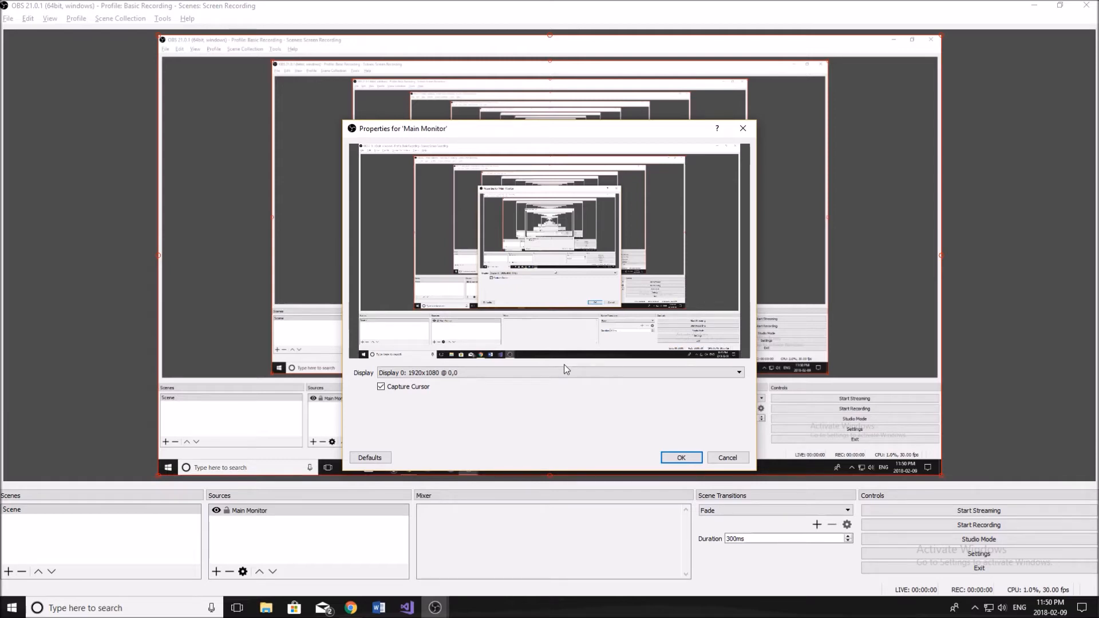
Step: Set the Main Monitor source to capture Display 0: 1920x1080 @ 0,0 and accept its properties
{"action": "left_click", "coordinate": [566, 373]}
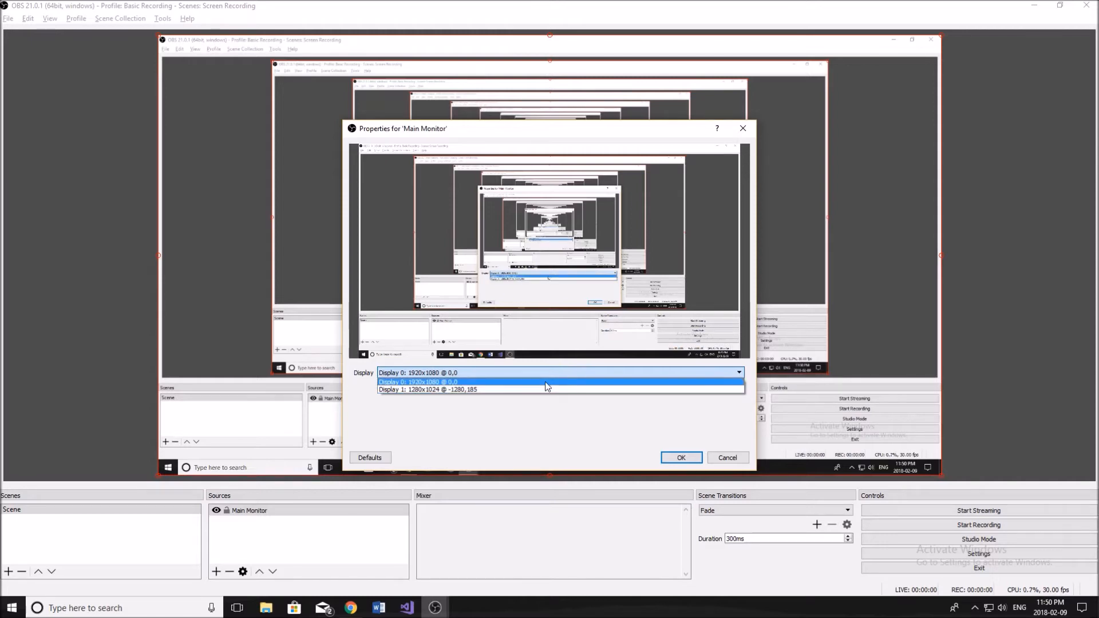
{"action": "left_click", "coordinate": [546, 382]}
{"action": "left_click", "coordinate": [679, 457]}
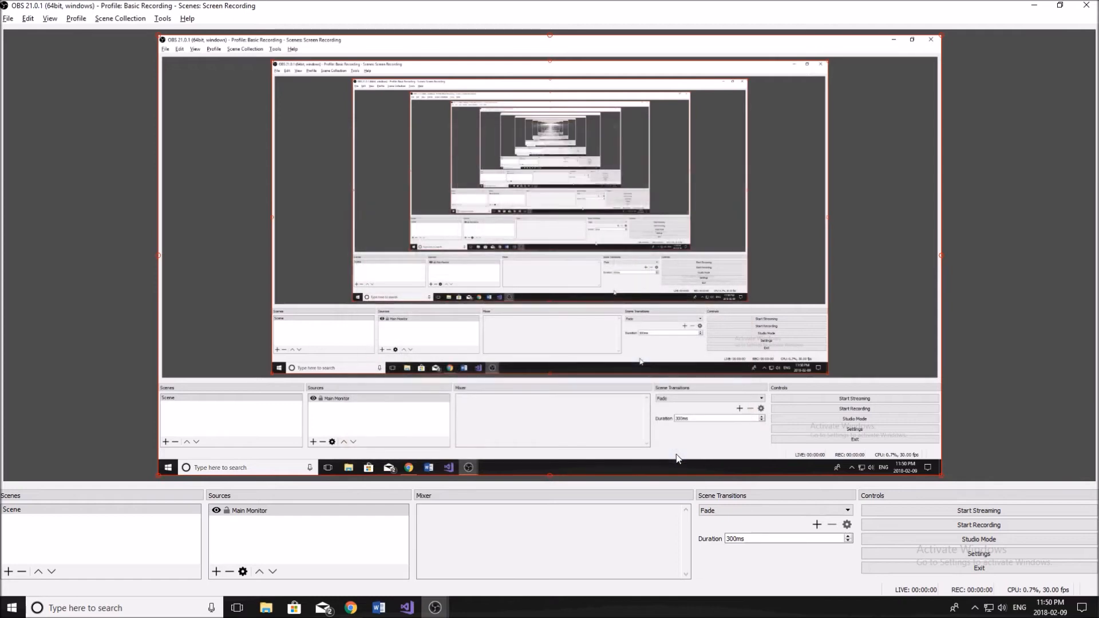
Step: Try the Main Monitor source's lock and visibility toggles, leaving the source unlocked and hidden
{"action": "left_click", "coordinate": [228, 514]}
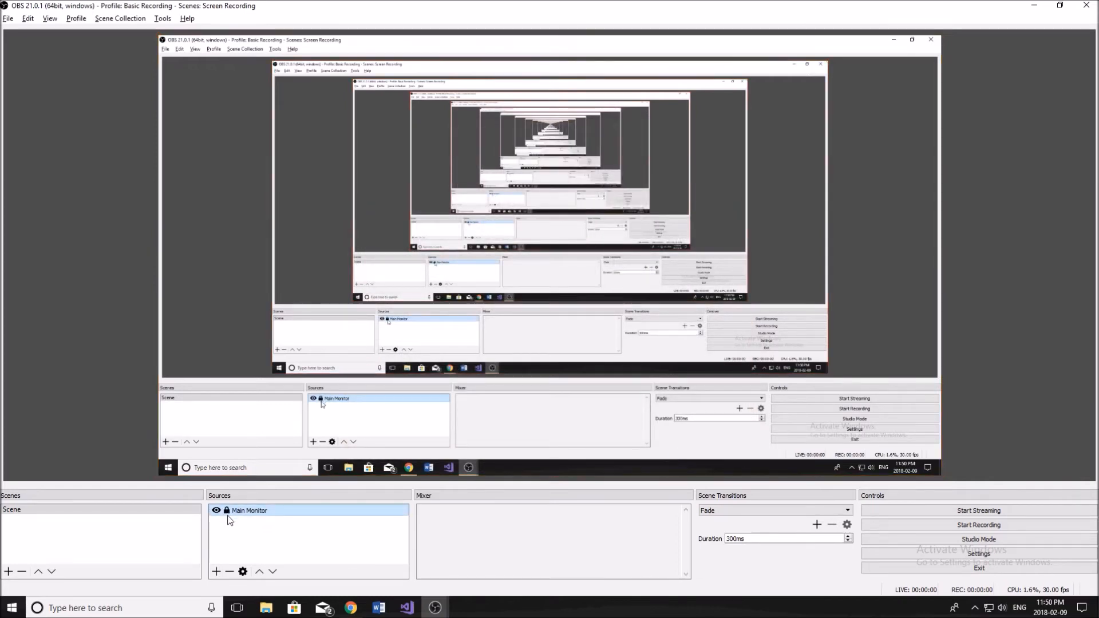
{"action": "left_click", "coordinate": [217, 511]}
{"action": "left_click", "coordinate": [217, 510]}
{"action": "left_click", "coordinate": [228, 514]}
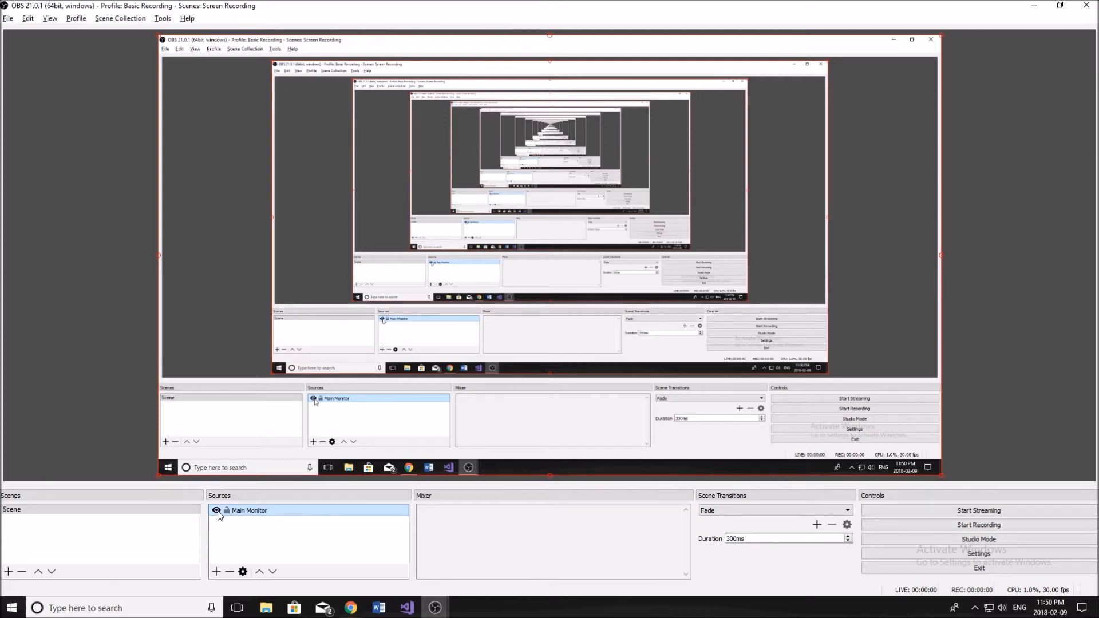
{"action": "left_click", "coordinate": [217, 510]}
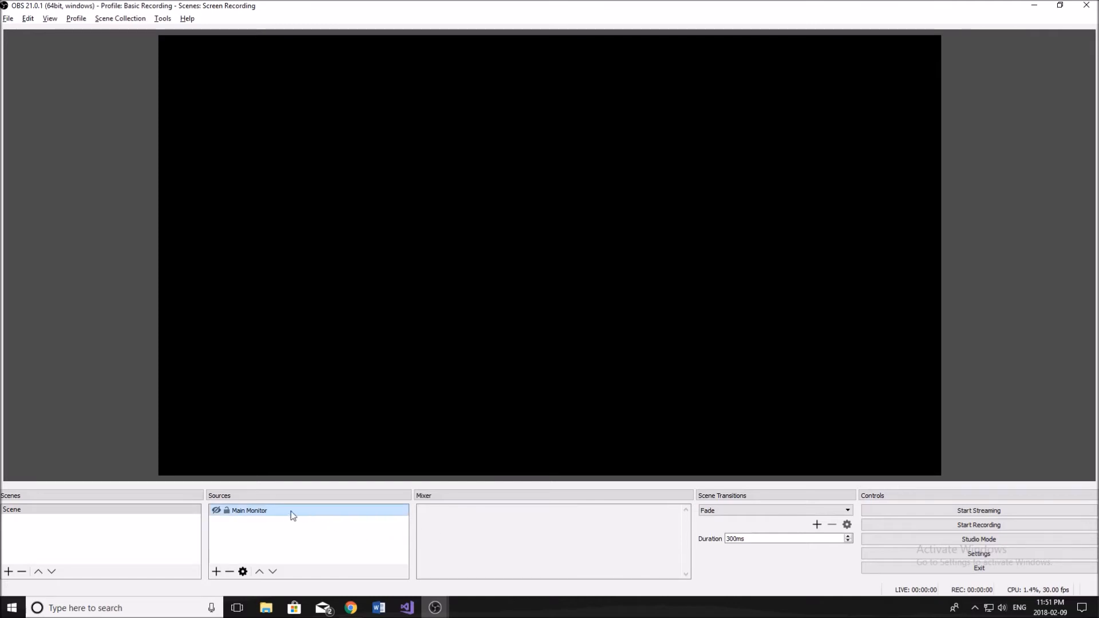
{"action": "left_click", "coordinate": [216, 511]}
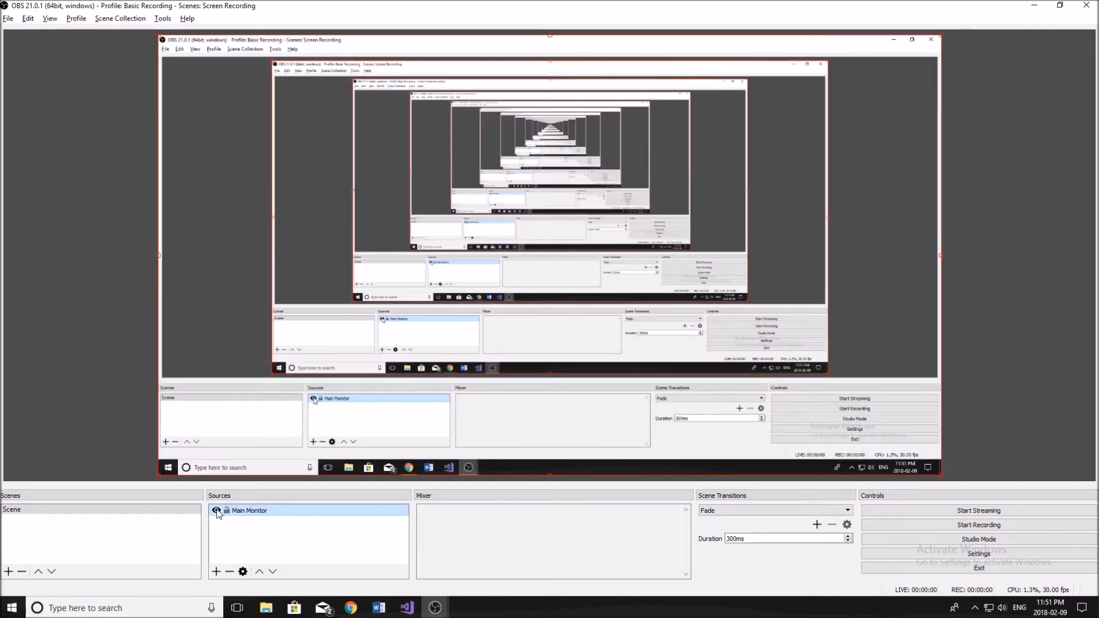
{"action": "left_click", "coordinate": [217, 511]}
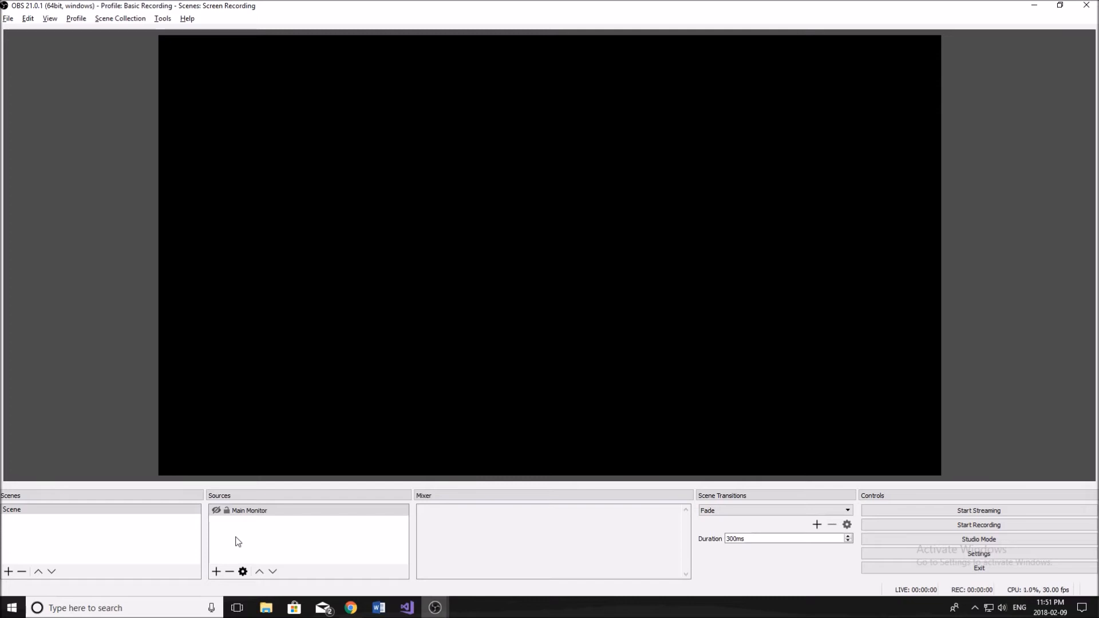
Step: Add an Audio Input Capture source named Blue Yeti that uses the Microphone (Yeti Stereo Microphone) device
{"action": "left_click", "coordinate": [217, 572]}
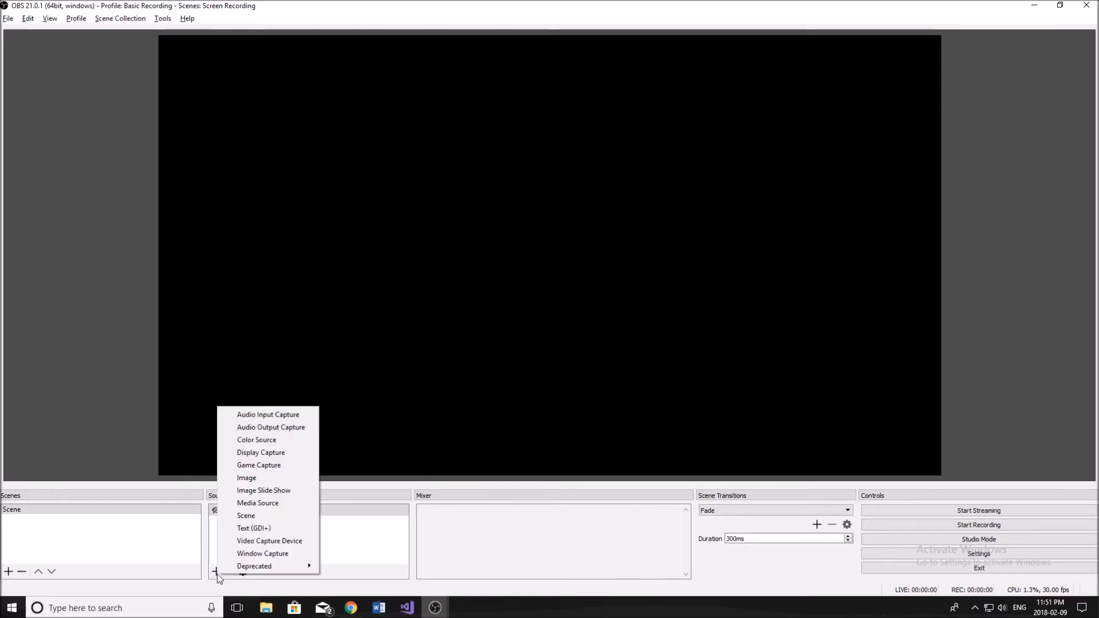
{"action": "left_click", "coordinate": [278, 416]}
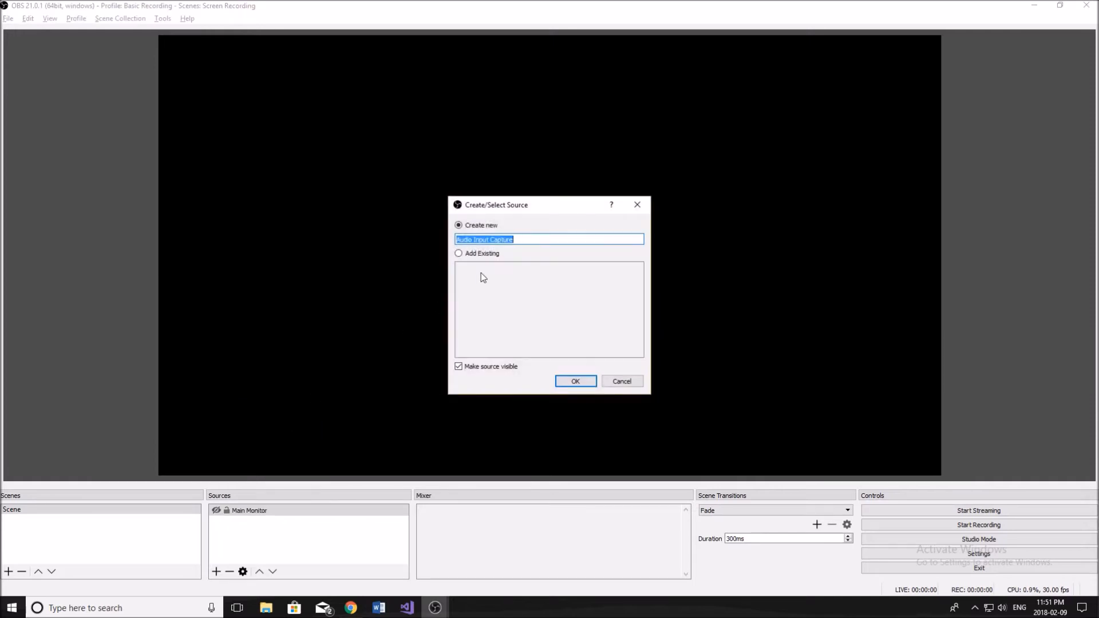
{"action": "key", "text": "BackSpace"}
{"action": "left_click", "coordinate": [570, 380]}
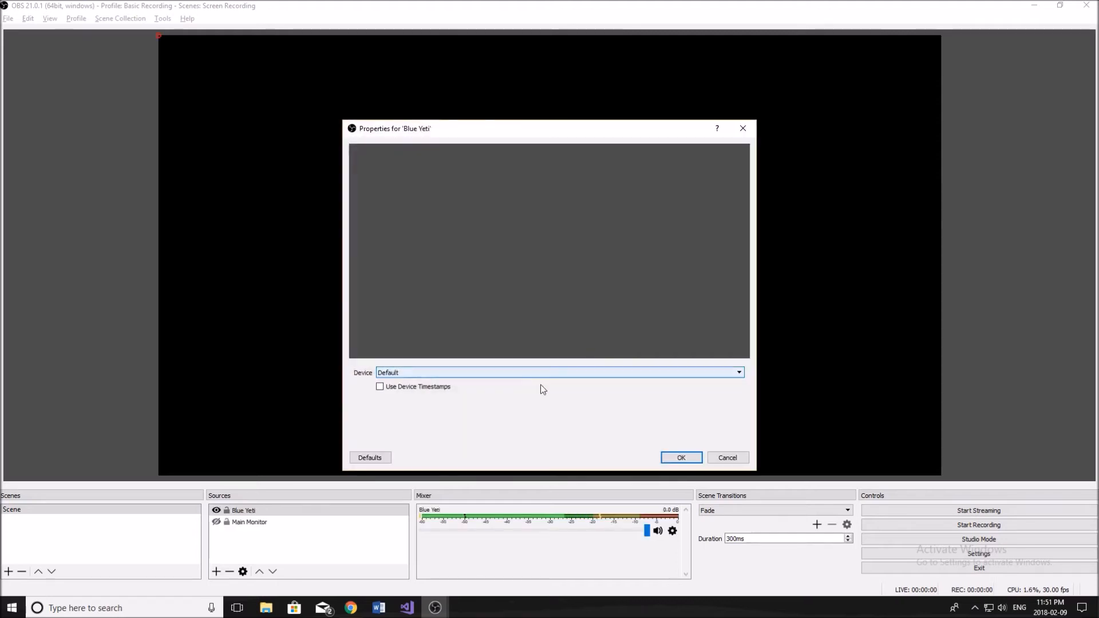
{"action": "left_click", "coordinate": [492, 372]}
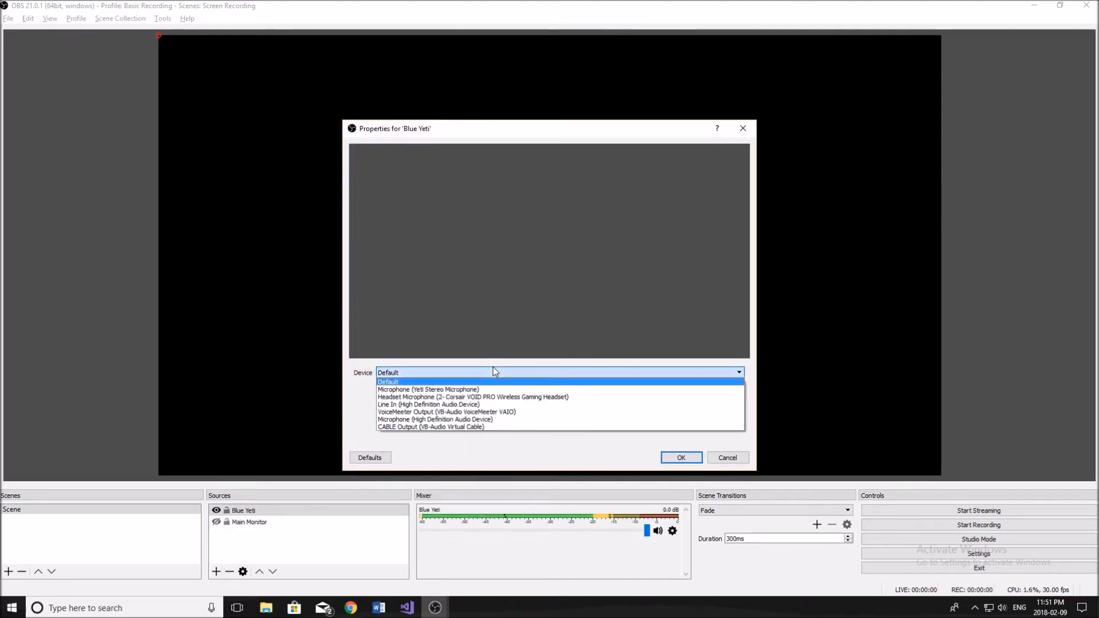
{"action": "left_click", "coordinate": [466, 391]}
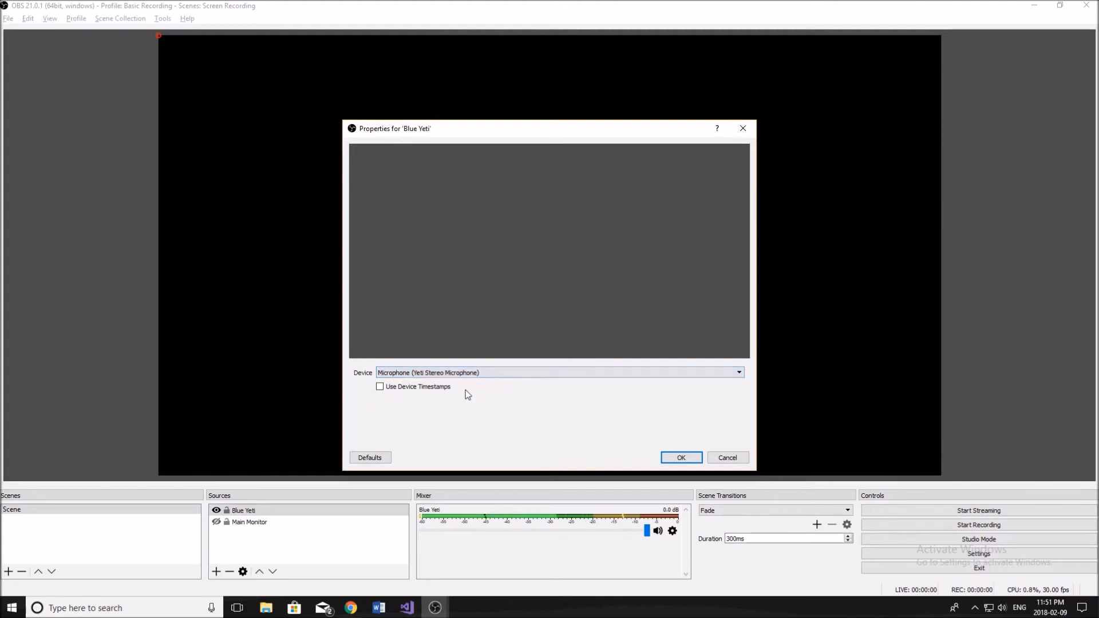
{"action": "left_click", "coordinate": [677, 458]}
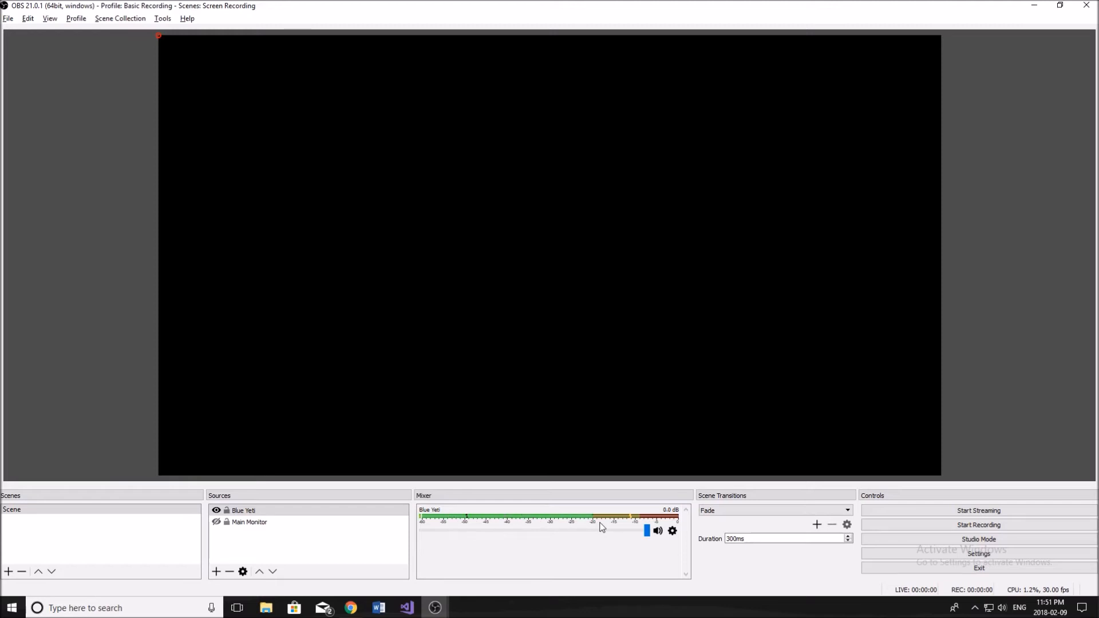
Step: Look at the audio filters for the Blue Yeti source and briefly preview the Main Monitor source
{"action": "left_click", "coordinate": [674, 532]}
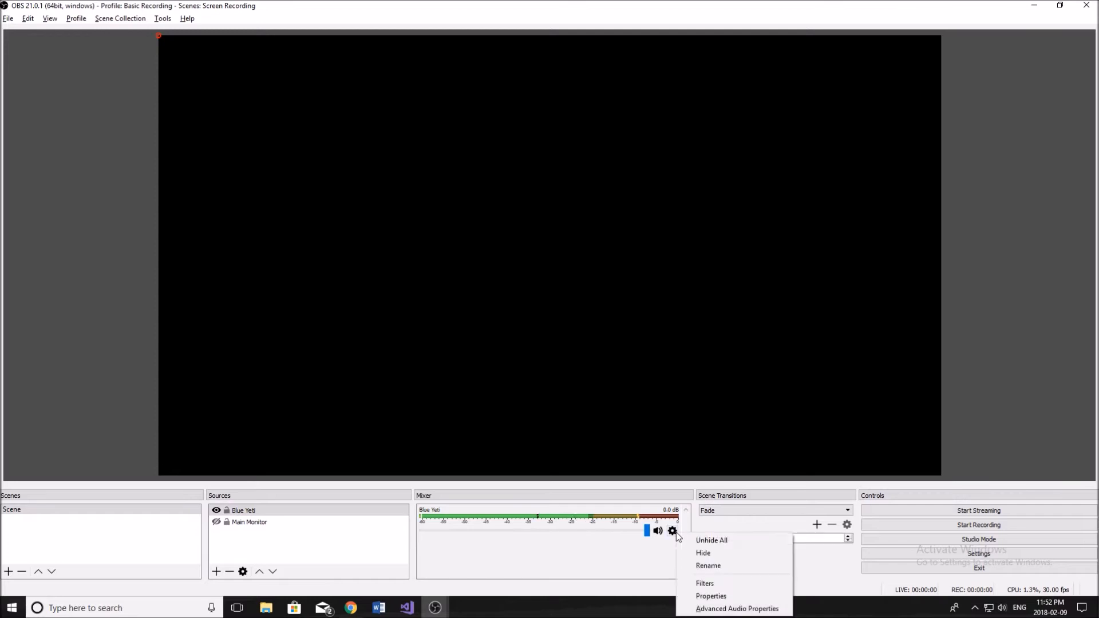
{"action": "left_click", "coordinate": [715, 583]}
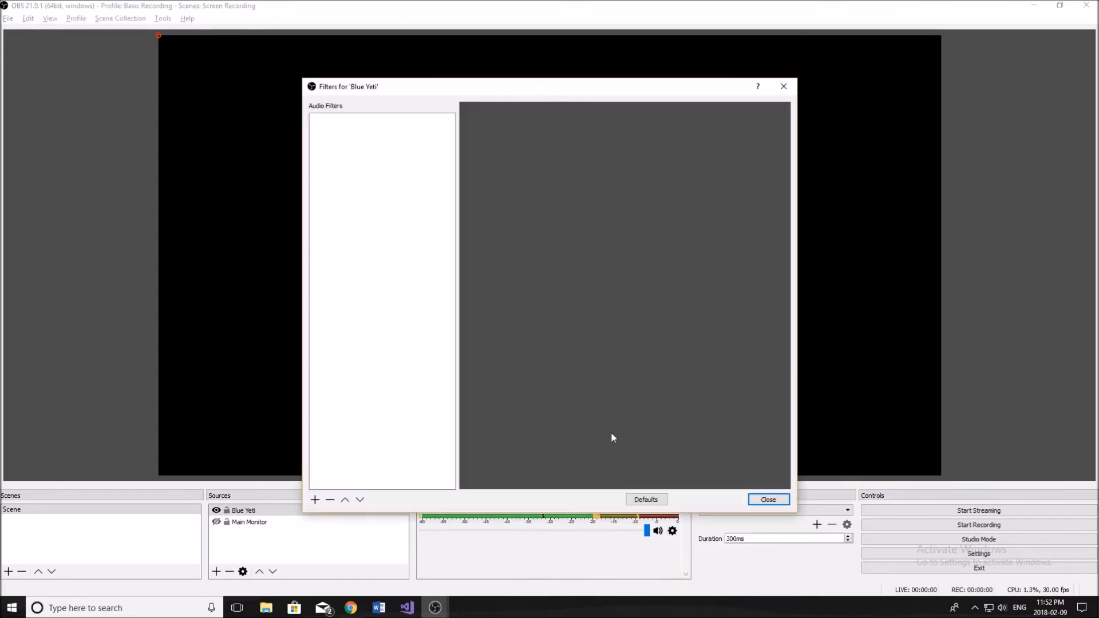
{"action": "left_click", "coordinate": [768, 500]}
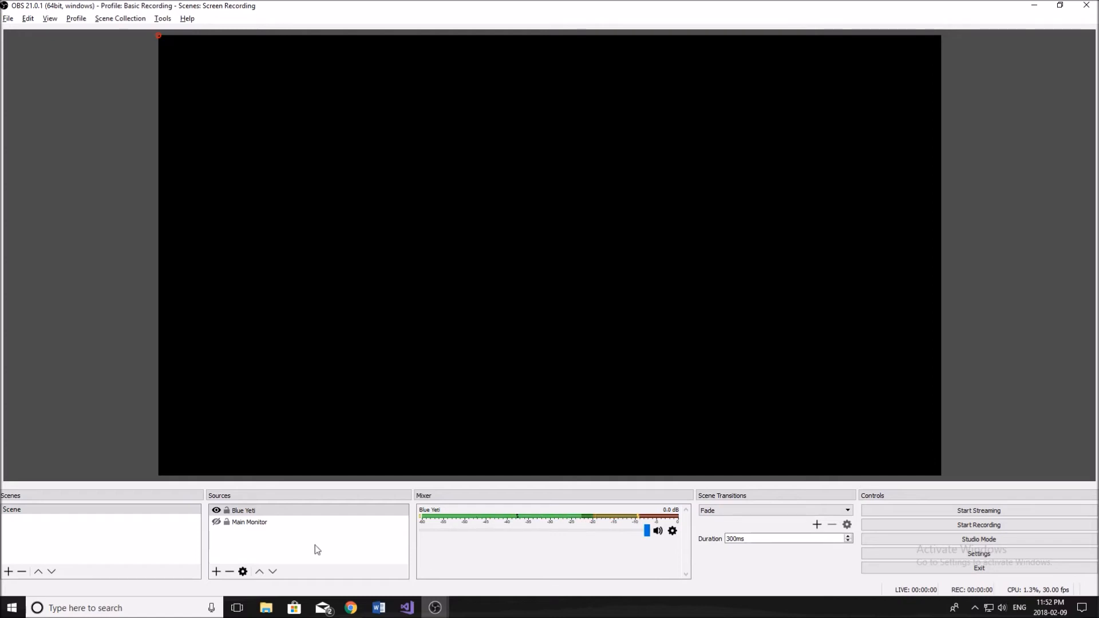
{"action": "left_click", "coordinate": [216, 522]}
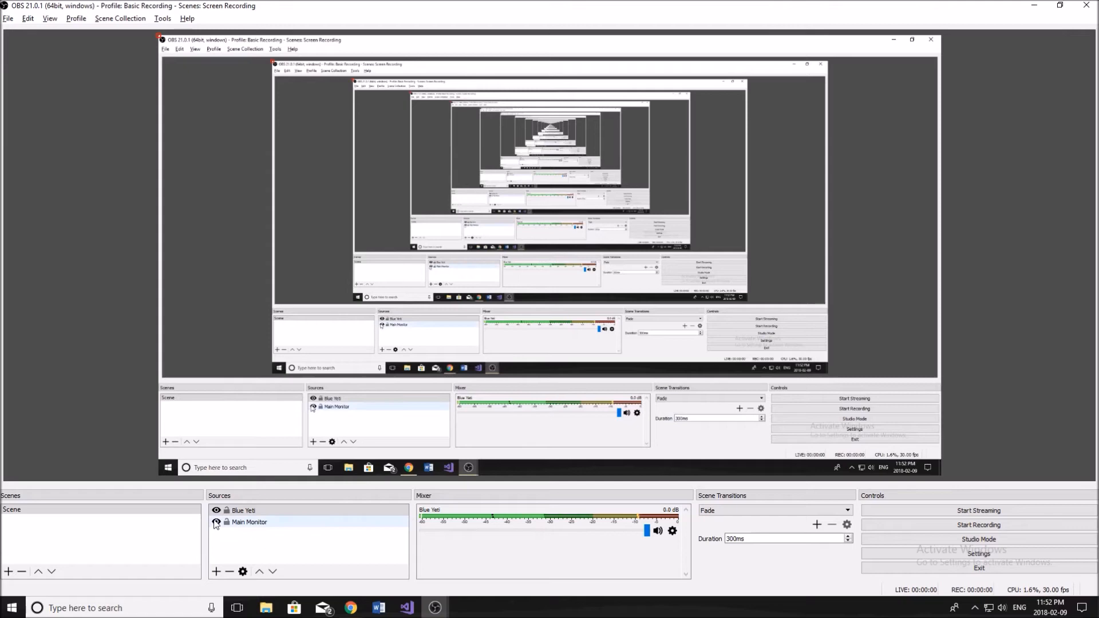
{"action": "left_click", "coordinate": [216, 522]}
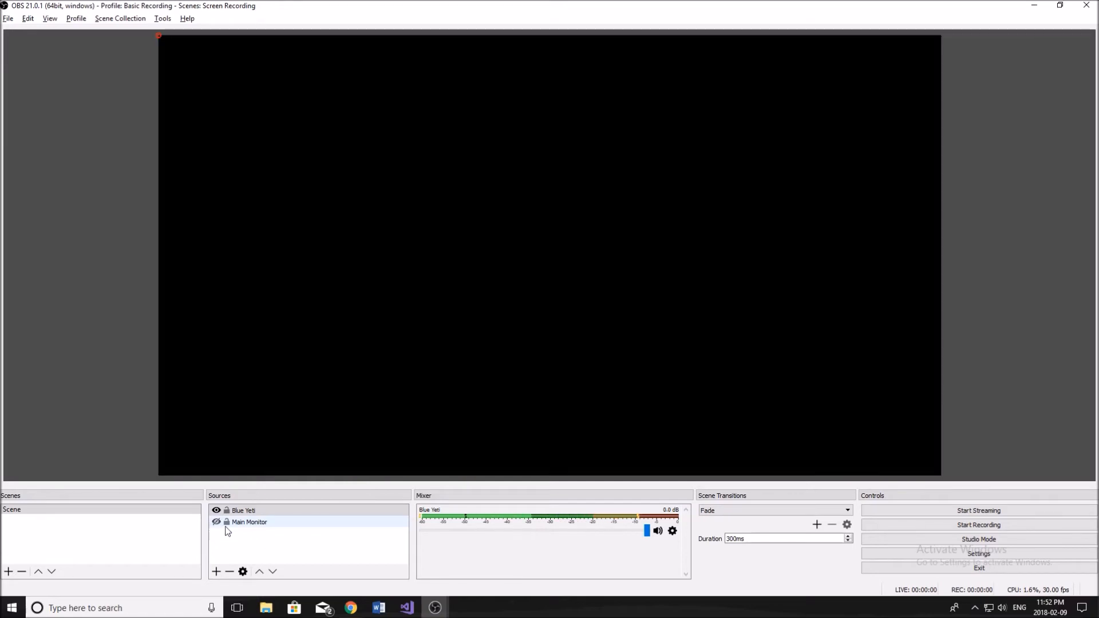
Step: Open the program settings and review the General options, from language and output to studio mode
{"action": "left_click", "coordinate": [960, 554]}
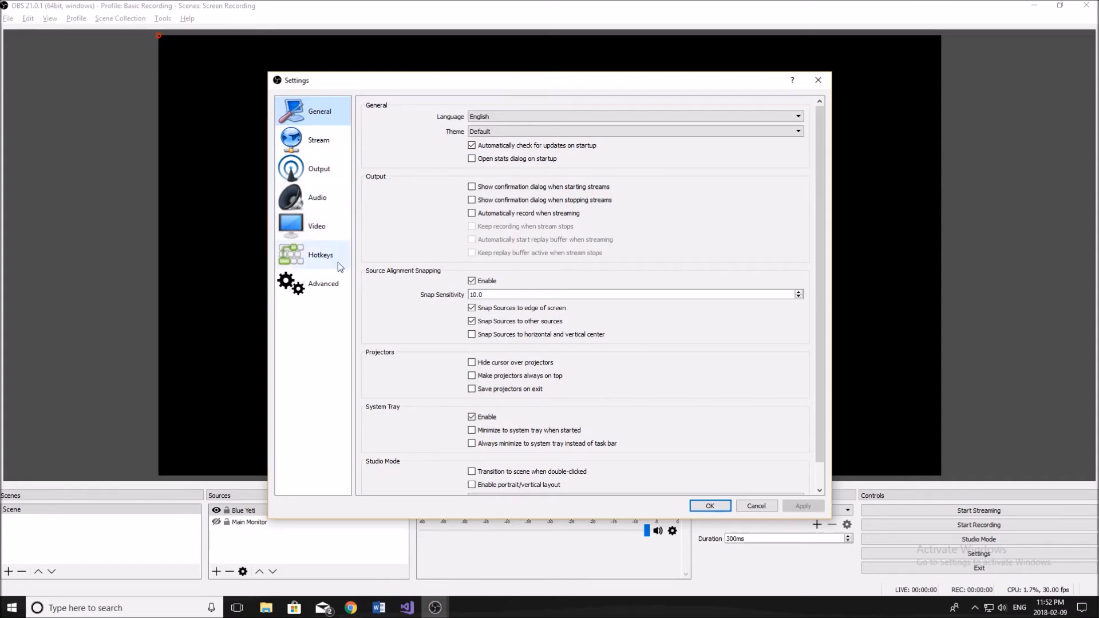
{"action": "scroll", "coordinate": [484, 209], "scroll_direction": "down", "scroll_amount": 1}
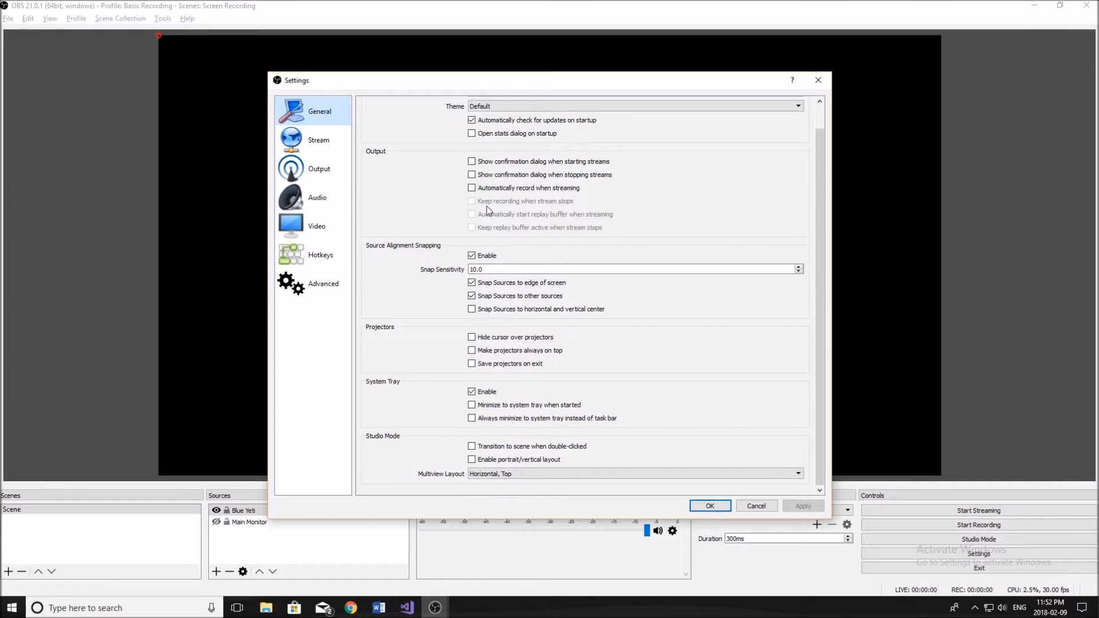
{"action": "scroll", "coordinate": [486, 207], "scroll_direction": "up", "scroll_amount": 1}
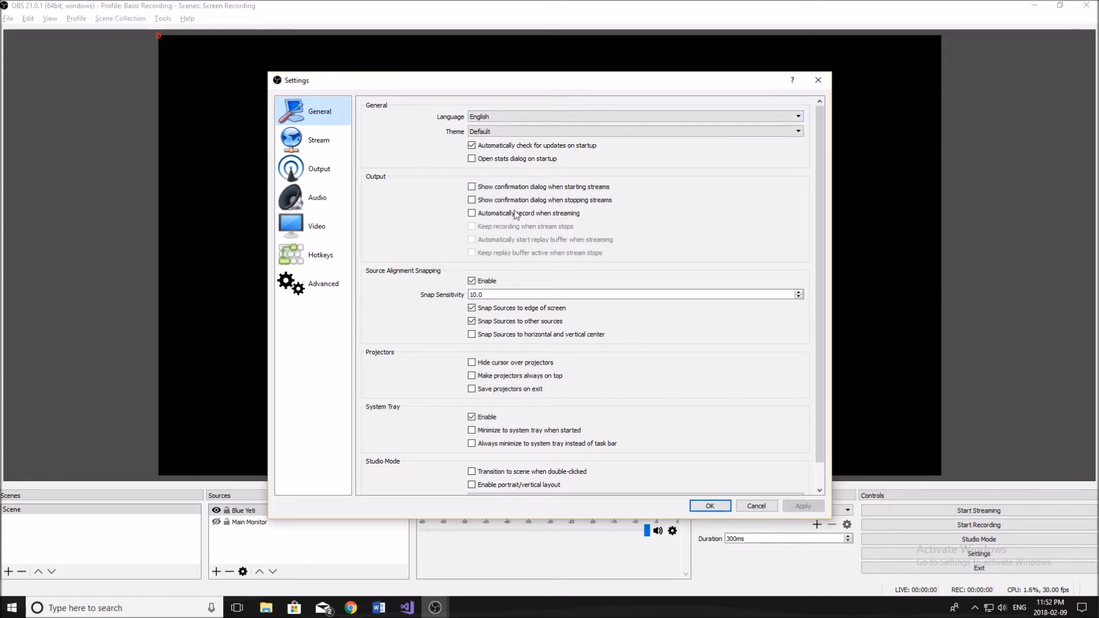
{"action": "scroll", "coordinate": [503, 211], "scroll_direction": "down", "scroll_amount": 1}
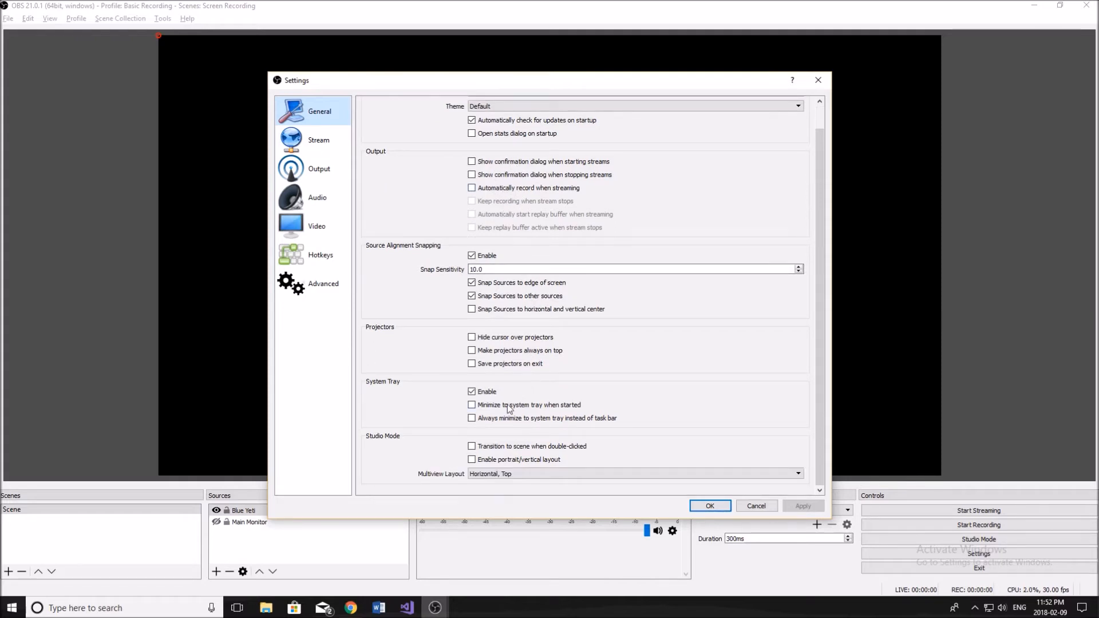
{"action": "scroll", "coordinate": [538, 372], "scroll_direction": "up", "scroll_amount": 1}
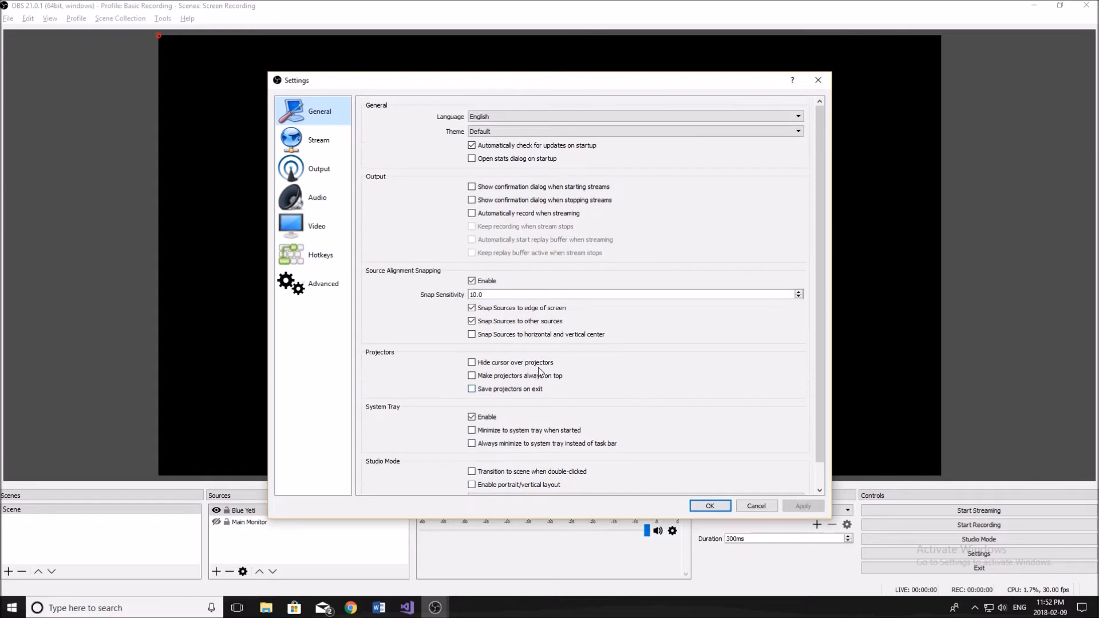
Step: In the output settings, use Simple mode with the Software (x264) streaming encoder and set the audio bitrate to 320
{"action": "left_click", "coordinate": [325, 140]}
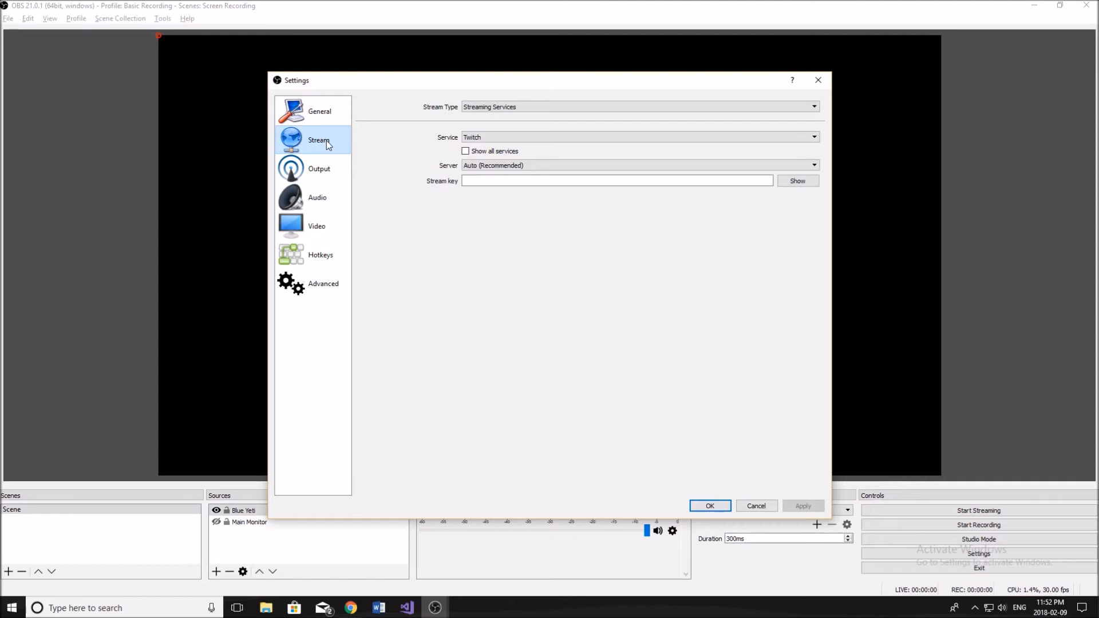
{"action": "left_click", "coordinate": [319, 169]}
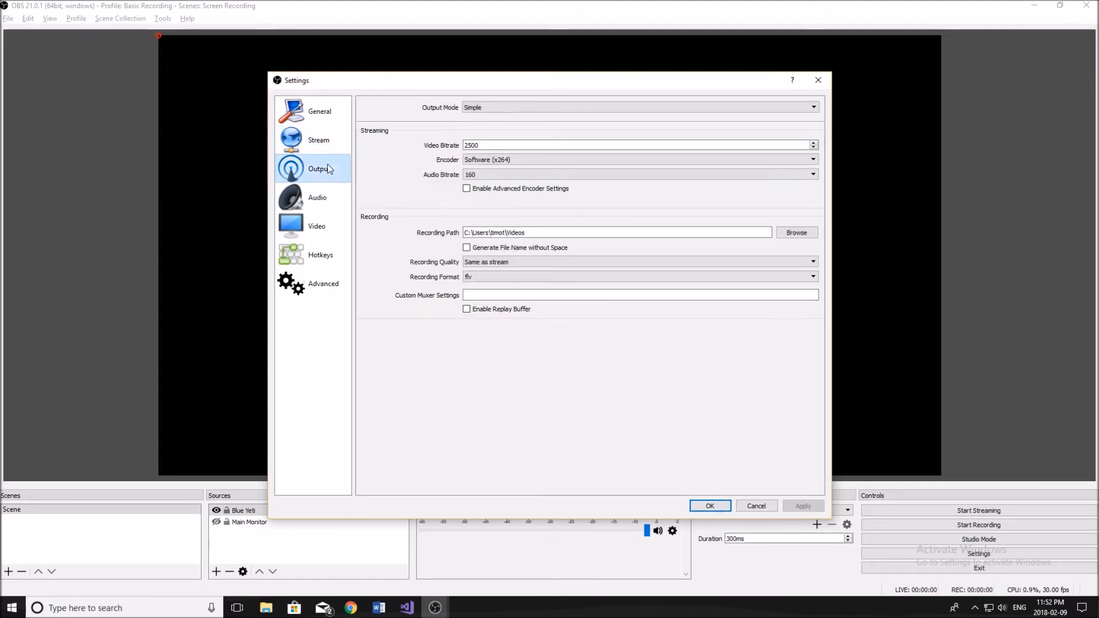
{"action": "left_click", "coordinate": [506, 105]}
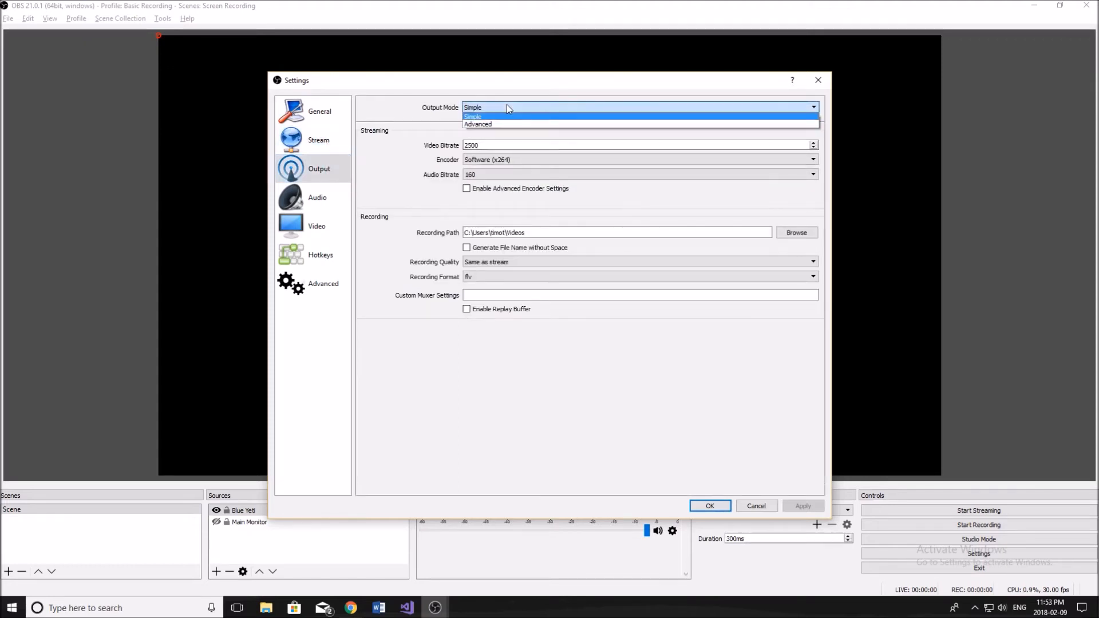
{"action": "left_click", "coordinate": [506, 105]}
{"action": "left_click", "coordinate": [483, 145]}
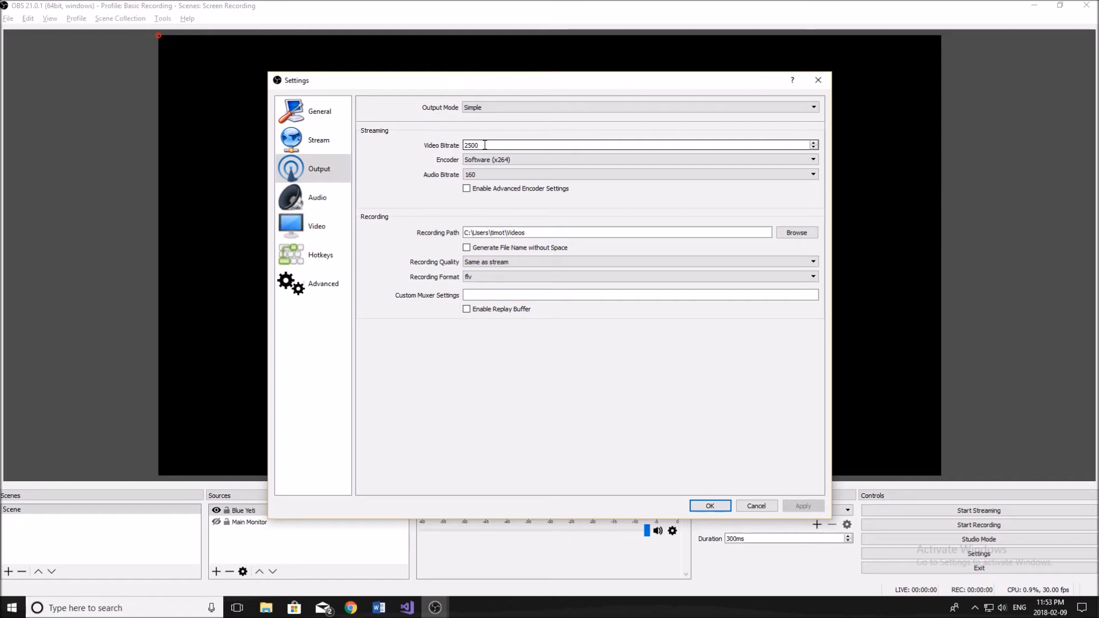
{"action": "left_click", "coordinate": [491, 160]}
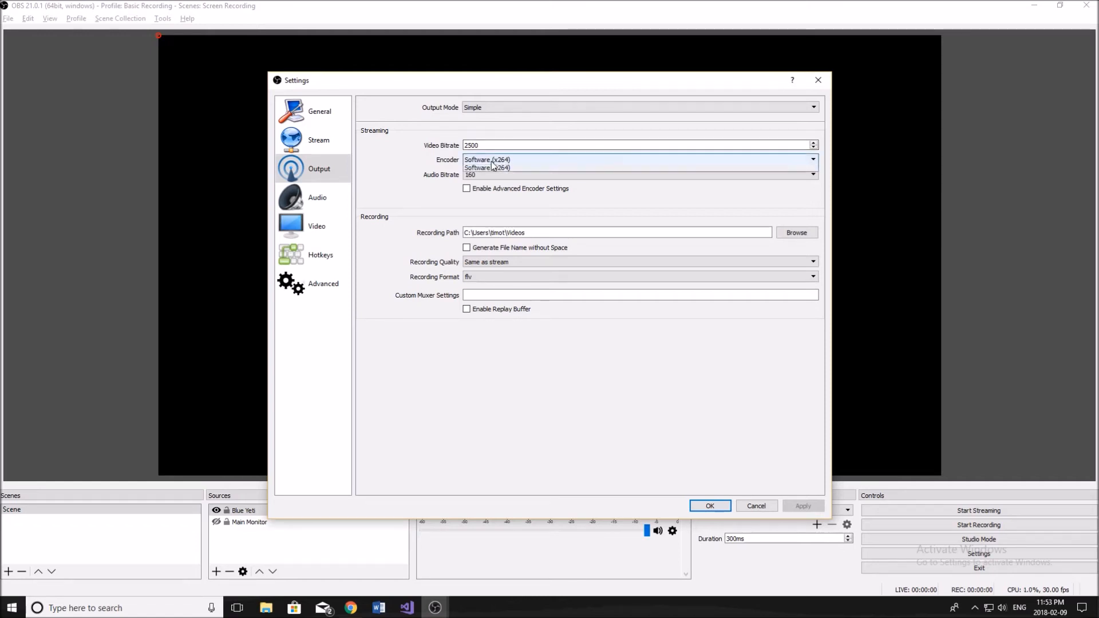
{"action": "left_click", "coordinate": [494, 164]}
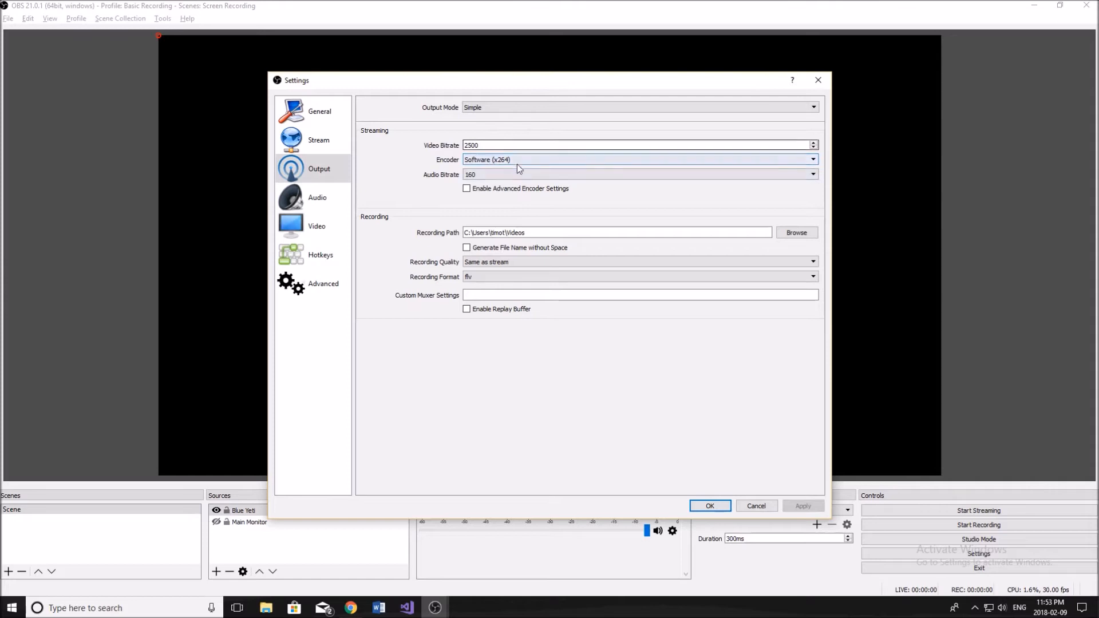
{"action": "left_click", "coordinate": [490, 174]}
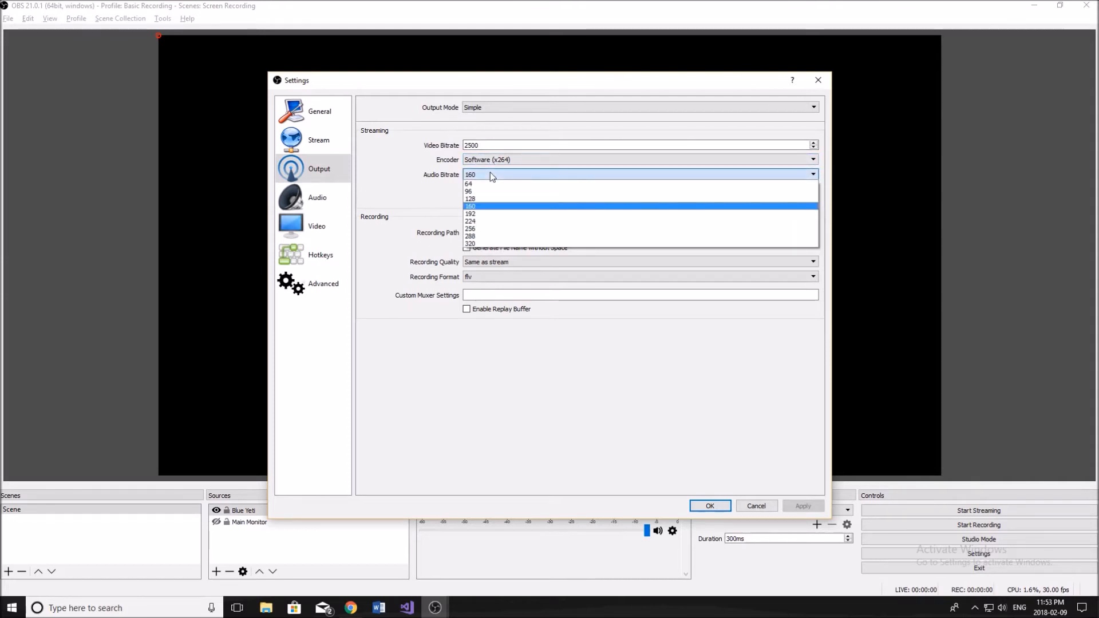
{"action": "left_click", "coordinate": [490, 244]}
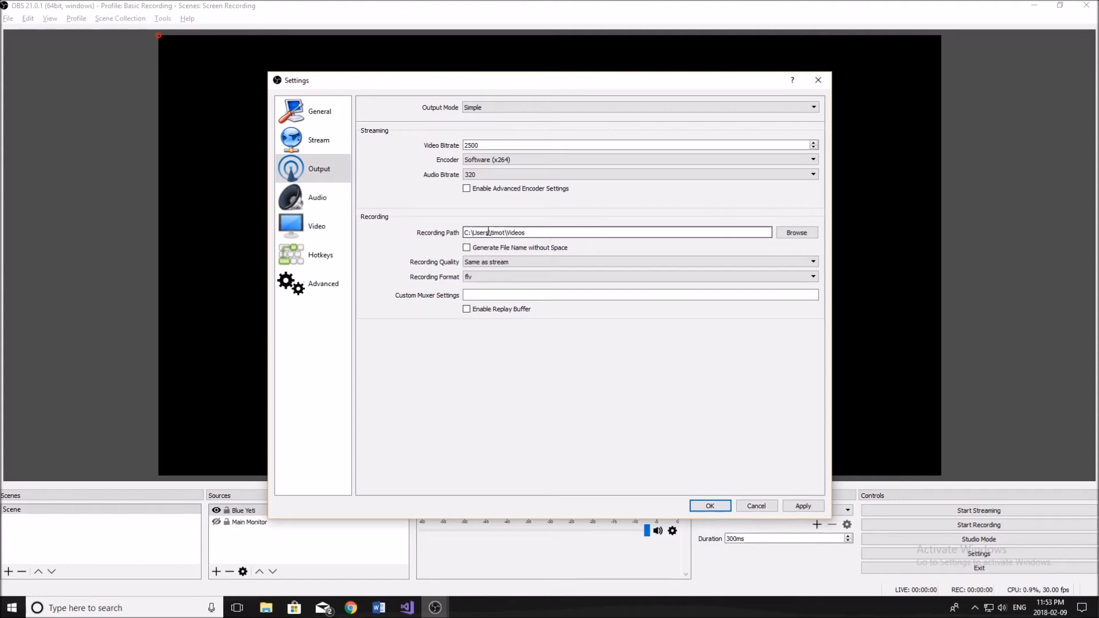
Step: Set the recording quality to Indistinguishable Quality, Large File Size, with mp4 format and the Software (x264) encoder
{"action": "left_click", "coordinate": [500, 262]}
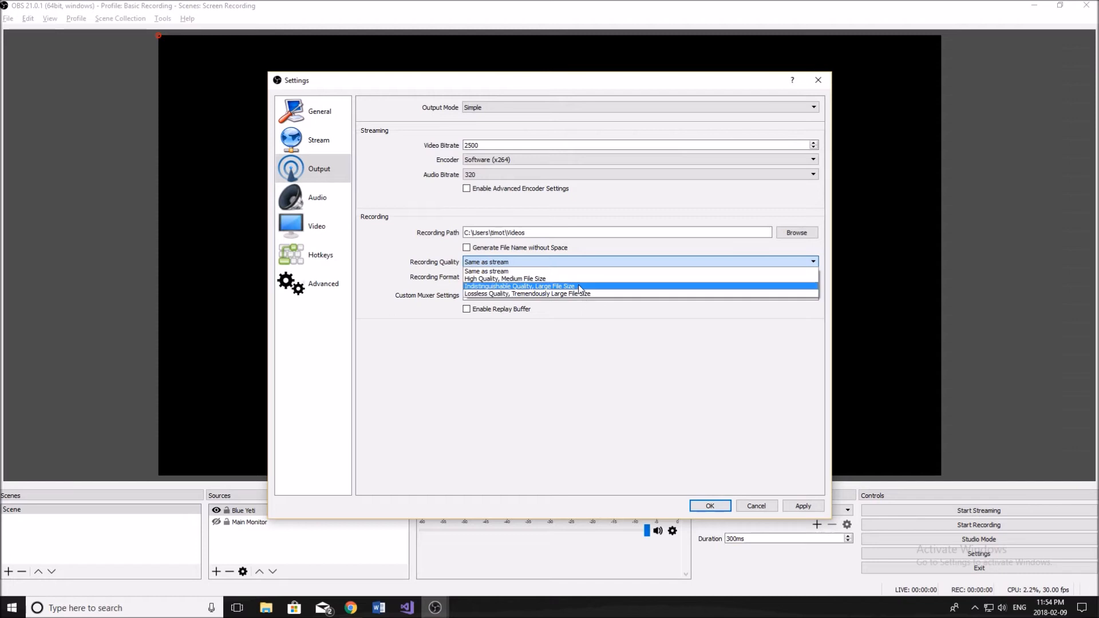
{"action": "left_click", "coordinate": [580, 287]}
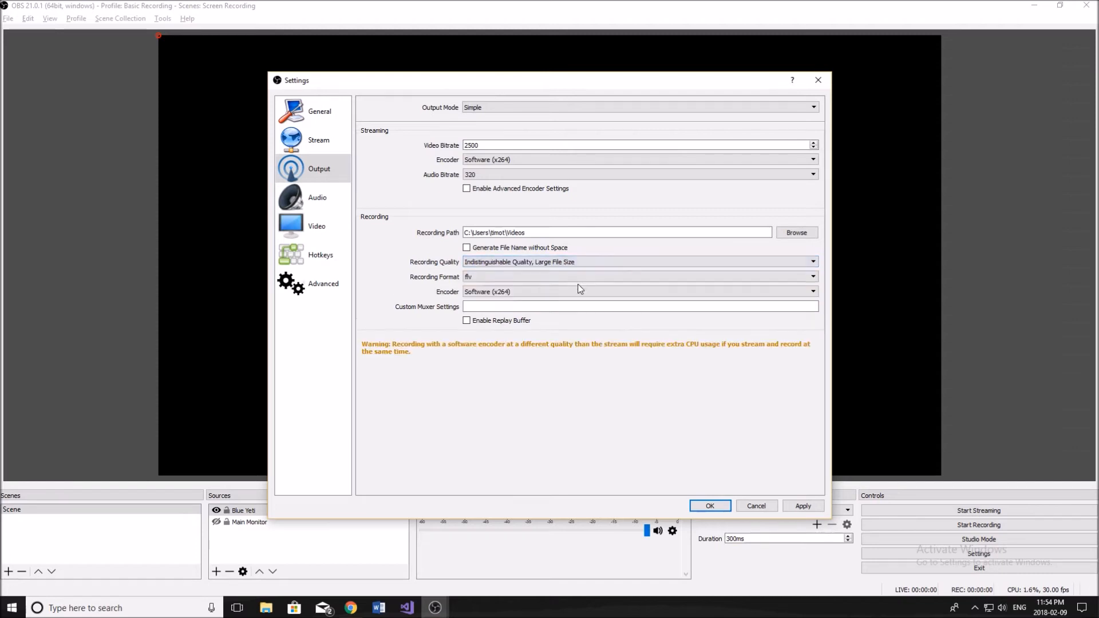
{"action": "left_click", "coordinate": [504, 275]}
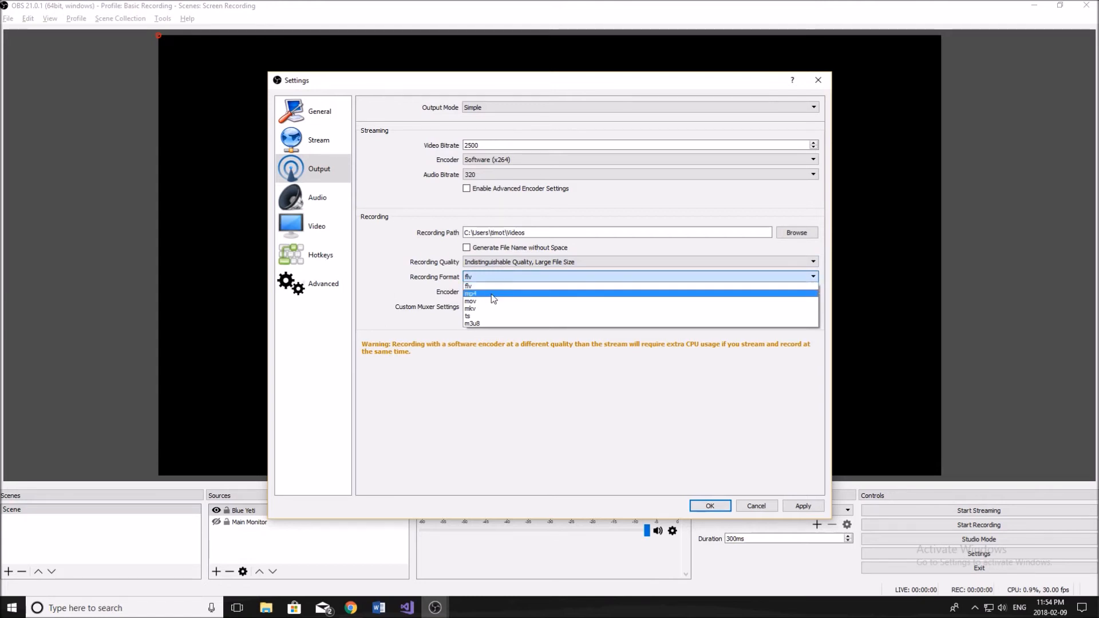
{"action": "left_click", "coordinate": [493, 294]}
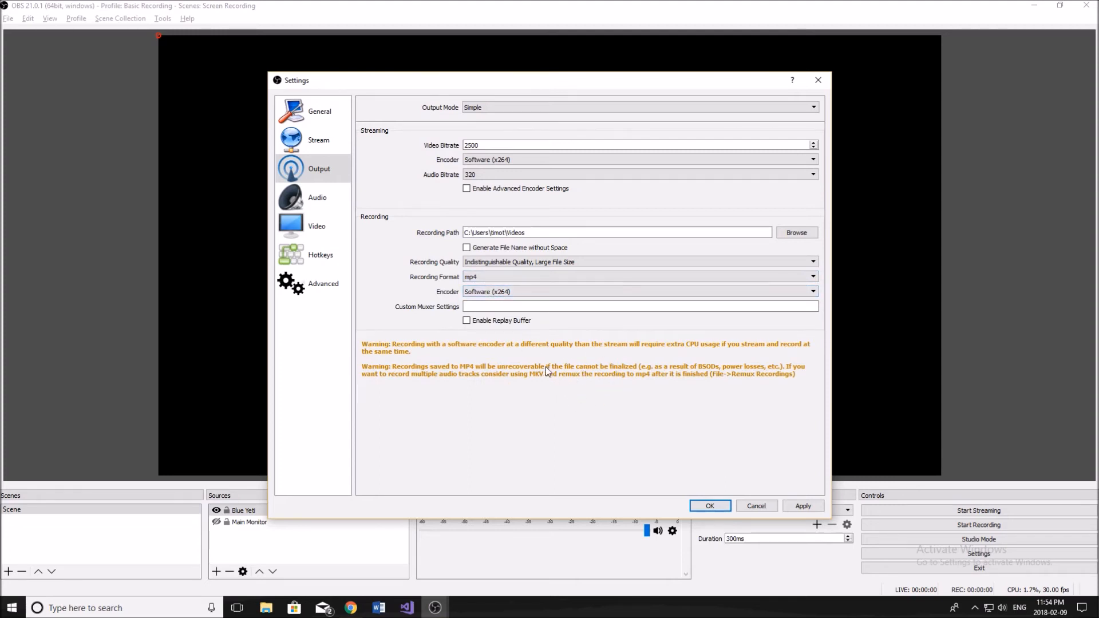
{"action": "left_click", "coordinate": [520, 291]}
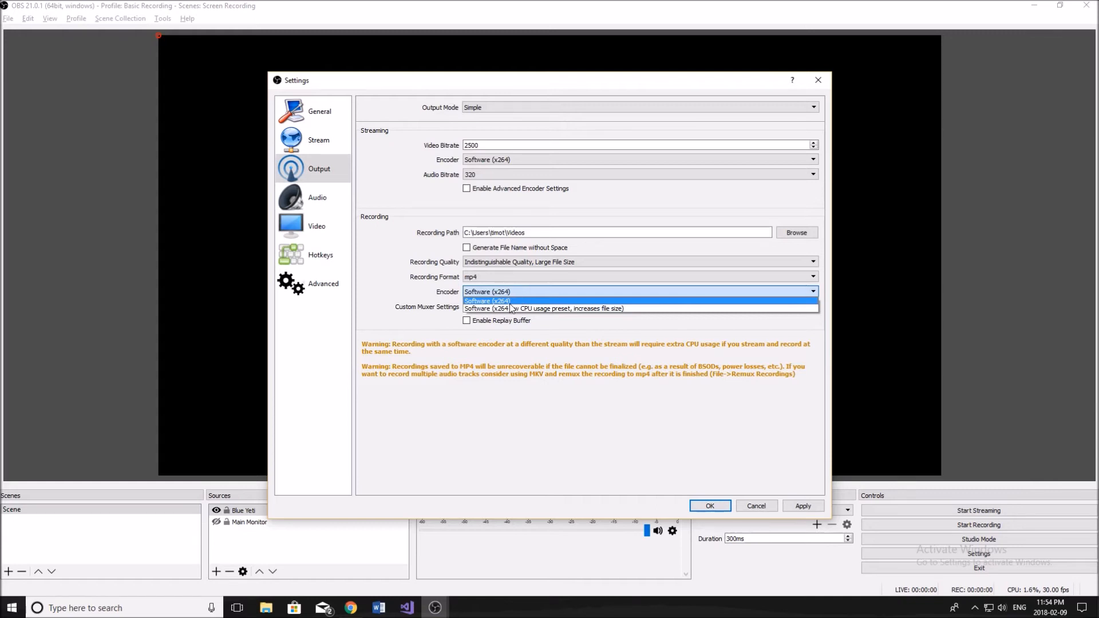
{"action": "left_click", "coordinate": [538, 300]}
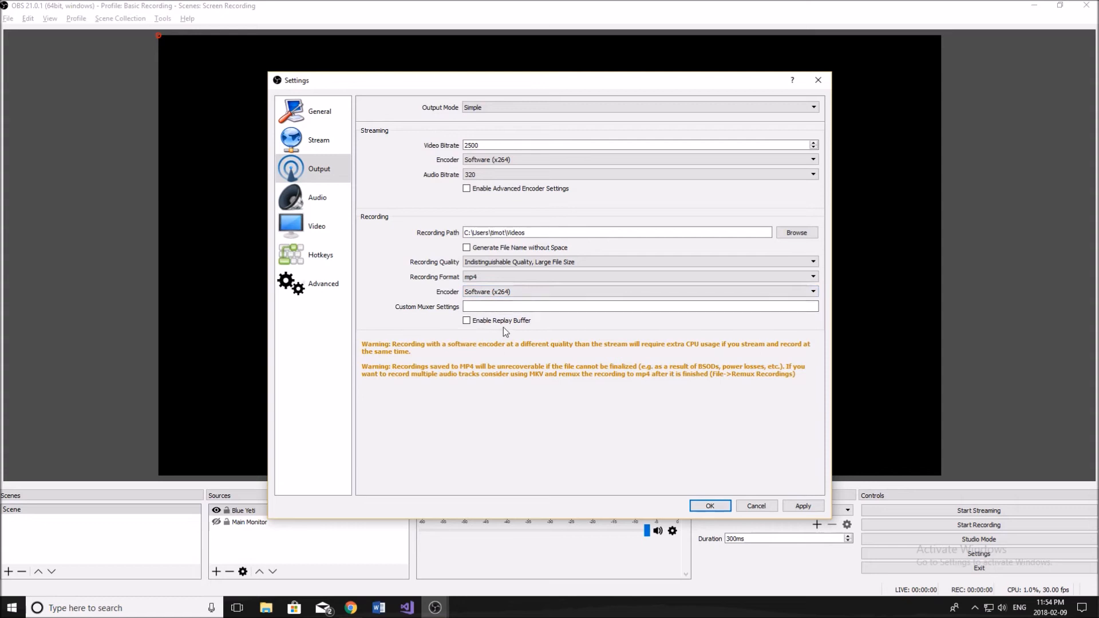
Step: In the audio settings, set the Desktop Audio Device to Default and check the Mic/Auxiliary Audio Device choices
{"action": "left_click", "coordinate": [322, 204]}
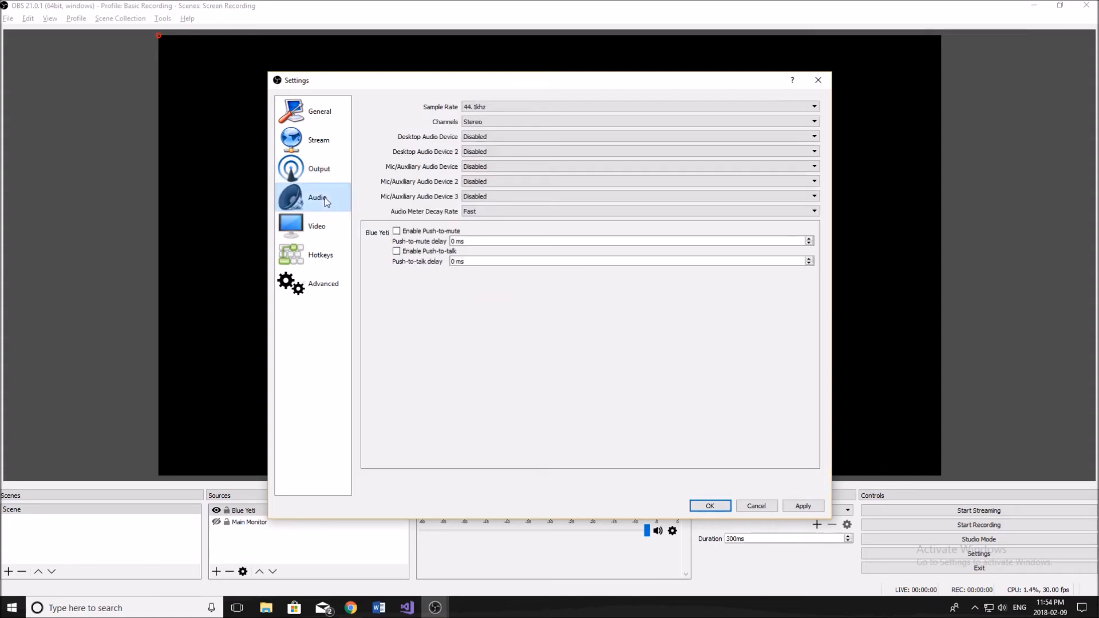
{"action": "left_click", "coordinate": [481, 138]}
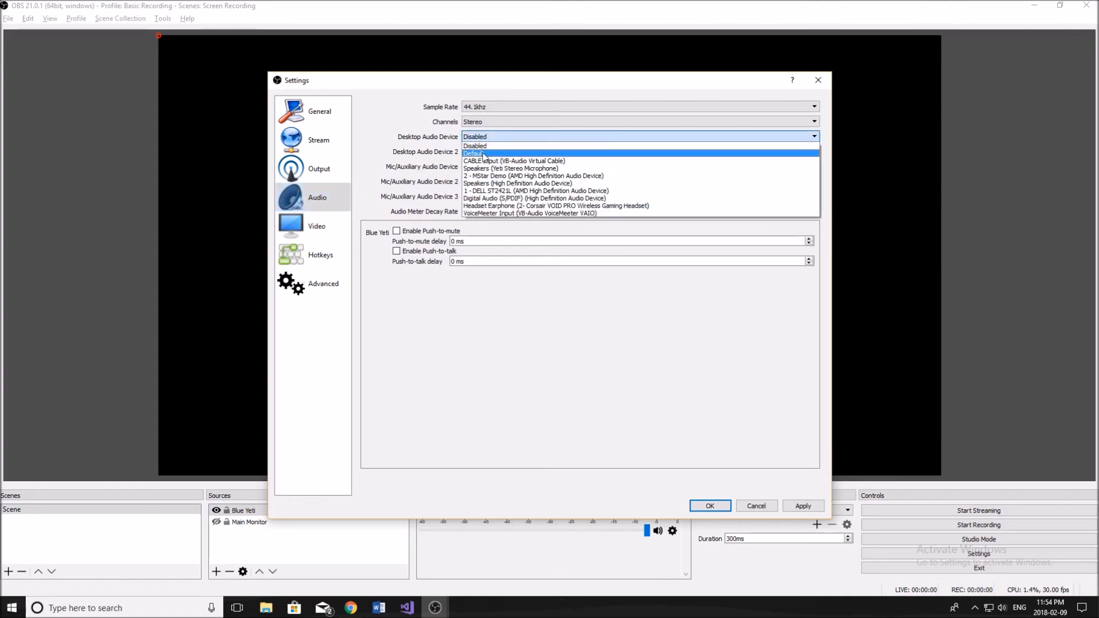
{"action": "left_click", "coordinate": [482, 152]}
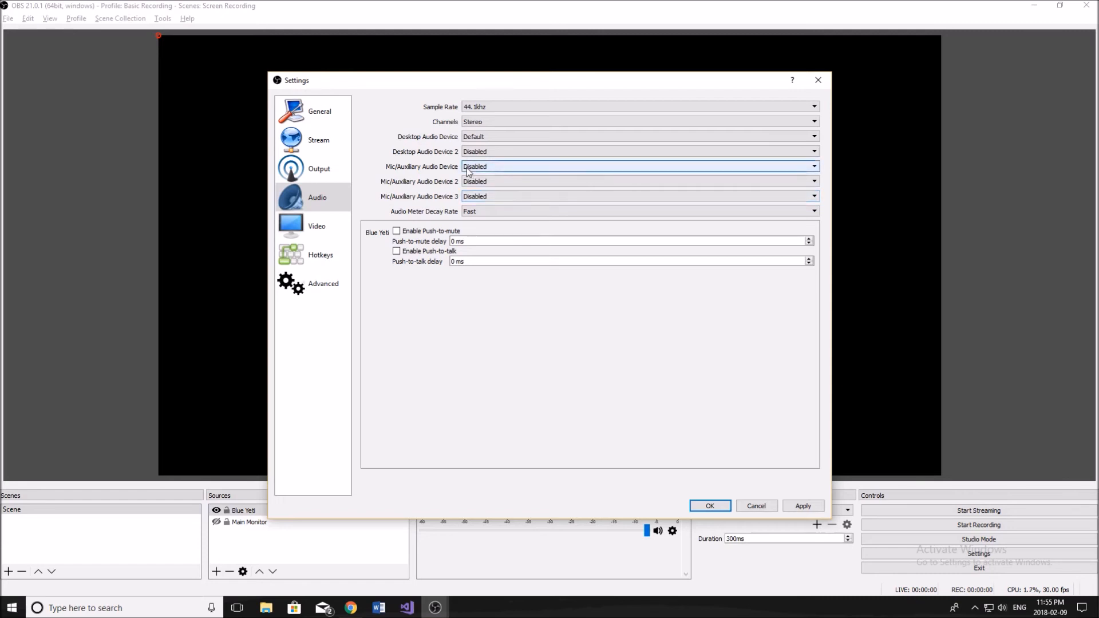
{"action": "left_click", "coordinate": [468, 170]}
{"action": "left_click", "coordinate": [469, 173]}
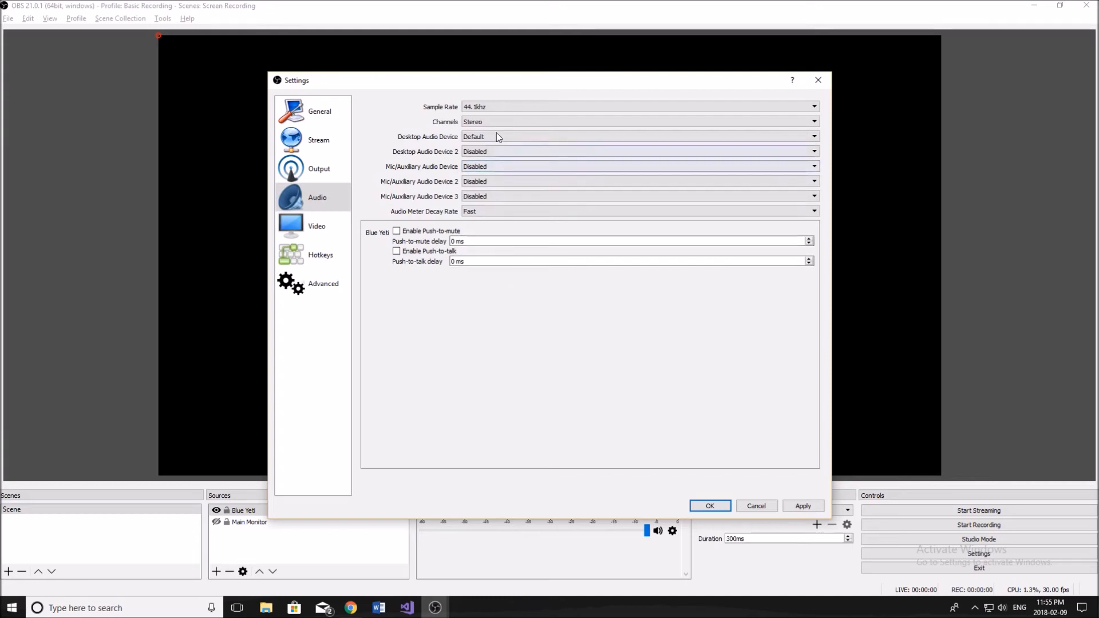
Step: Set the sample rate to 48khz, channels to Stereo, Mic/Auxiliary Audio Device to Default and Audio Meter Decay Rate to Fast
{"action": "left_click", "coordinate": [500, 106]}
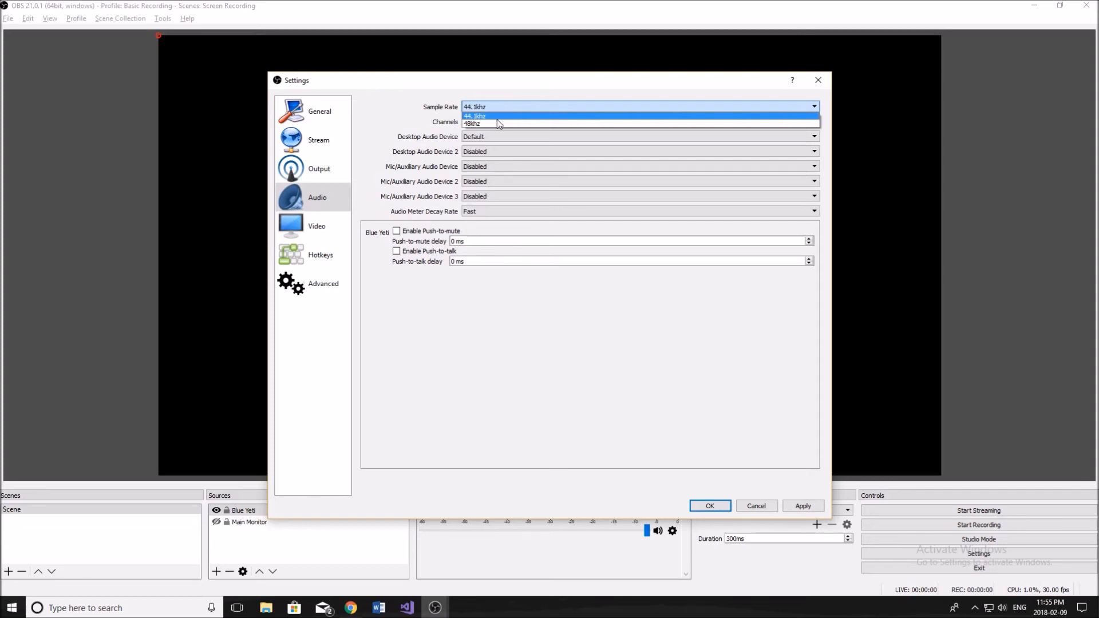
{"action": "left_click", "coordinate": [404, 103]}
{"action": "left_click", "coordinate": [482, 106]}
{"action": "left_click", "coordinate": [484, 124]}
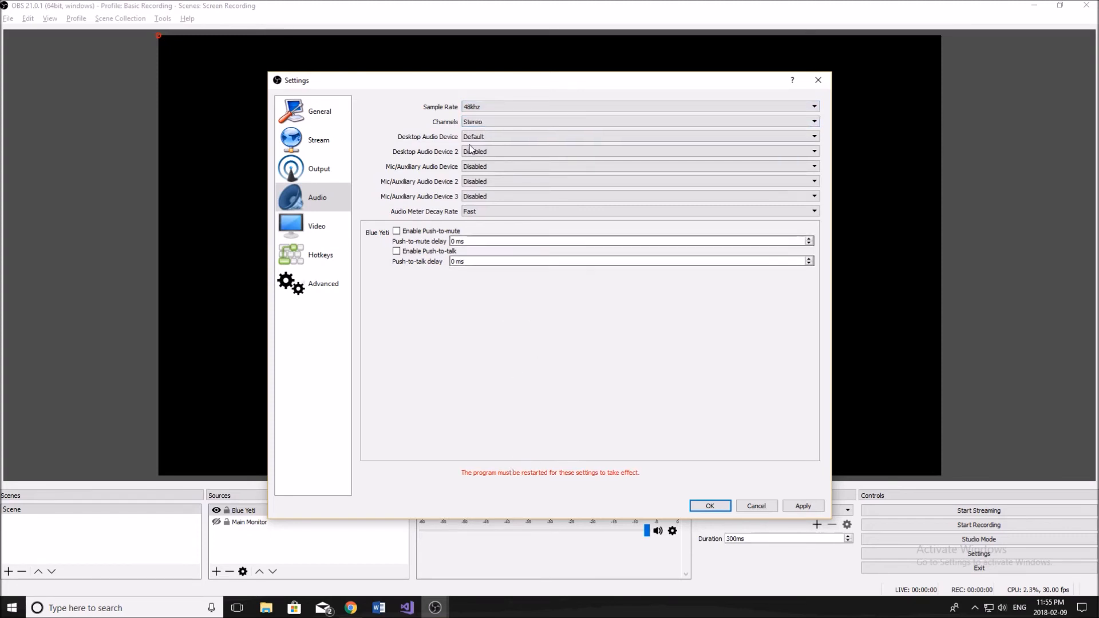
{"action": "left_click", "coordinate": [487, 123]}
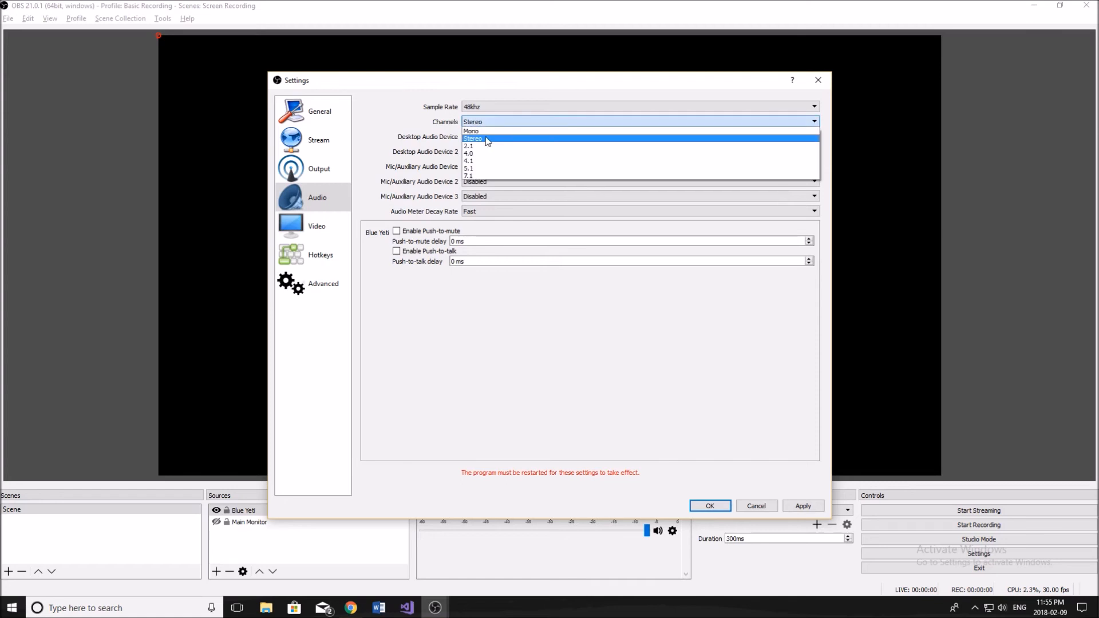
{"action": "left_click", "coordinate": [487, 139]}
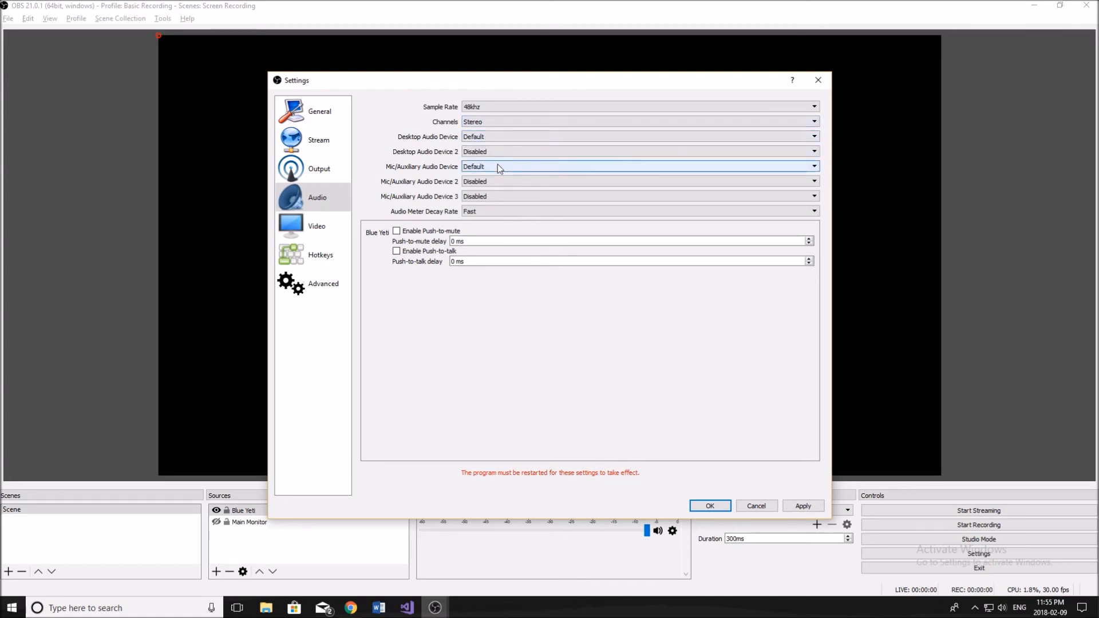
{"action": "left_click", "coordinate": [488, 211]}
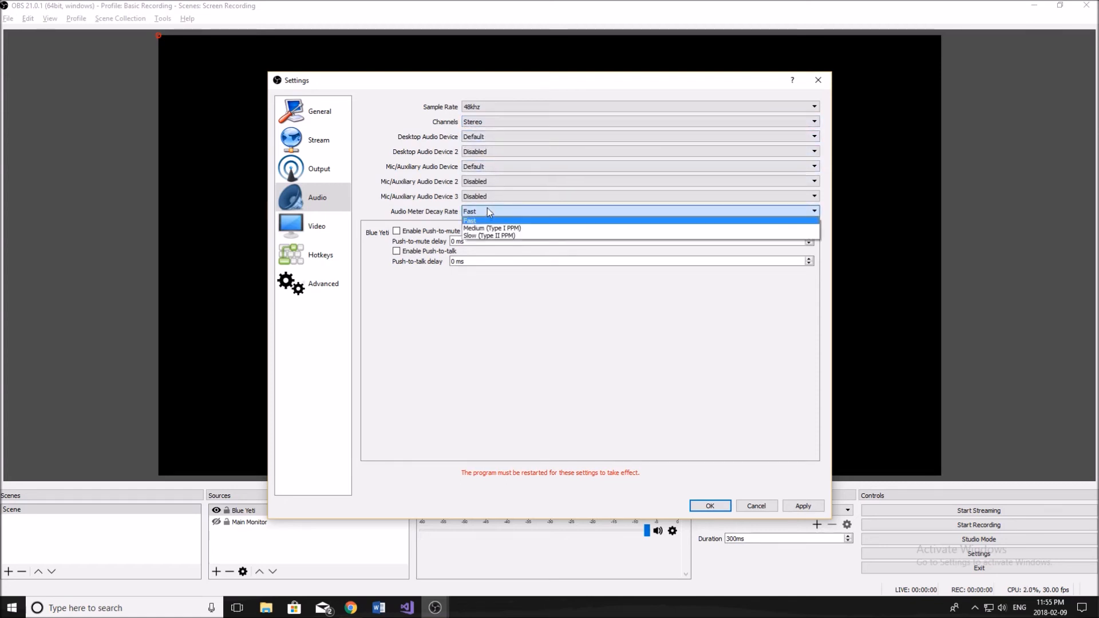
{"action": "left_click", "coordinate": [486, 208]}
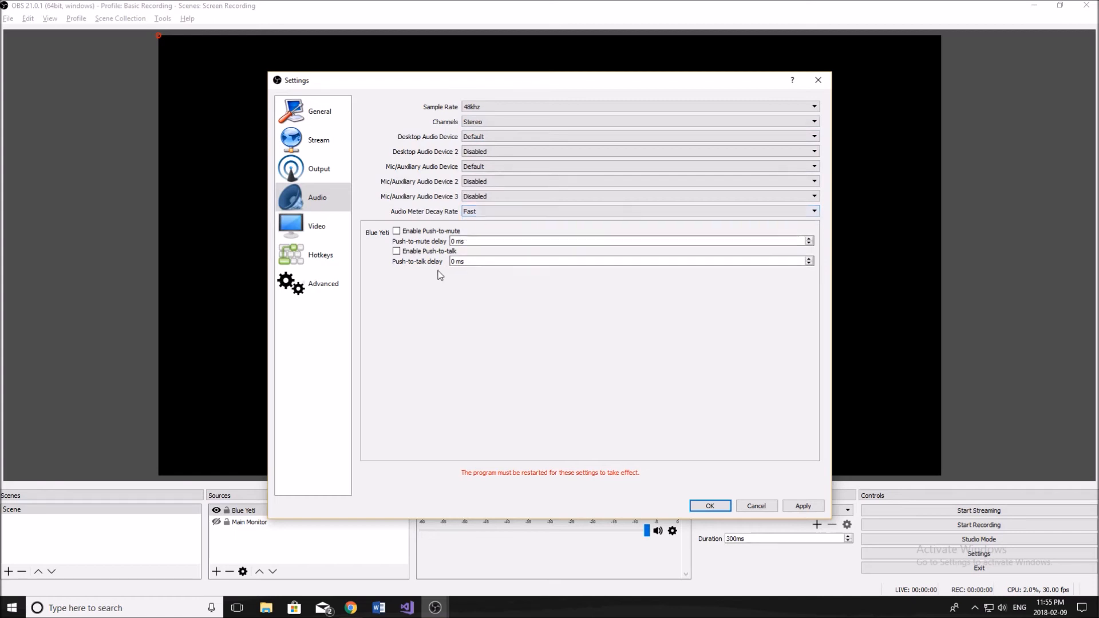
Step: In the video settings, set the output resolution to 1920x1080 and the downscale filter to Lanczos (Sharpened scaling, 32 samples)
{"action": "left_click", "coordinate": [327, 227]}
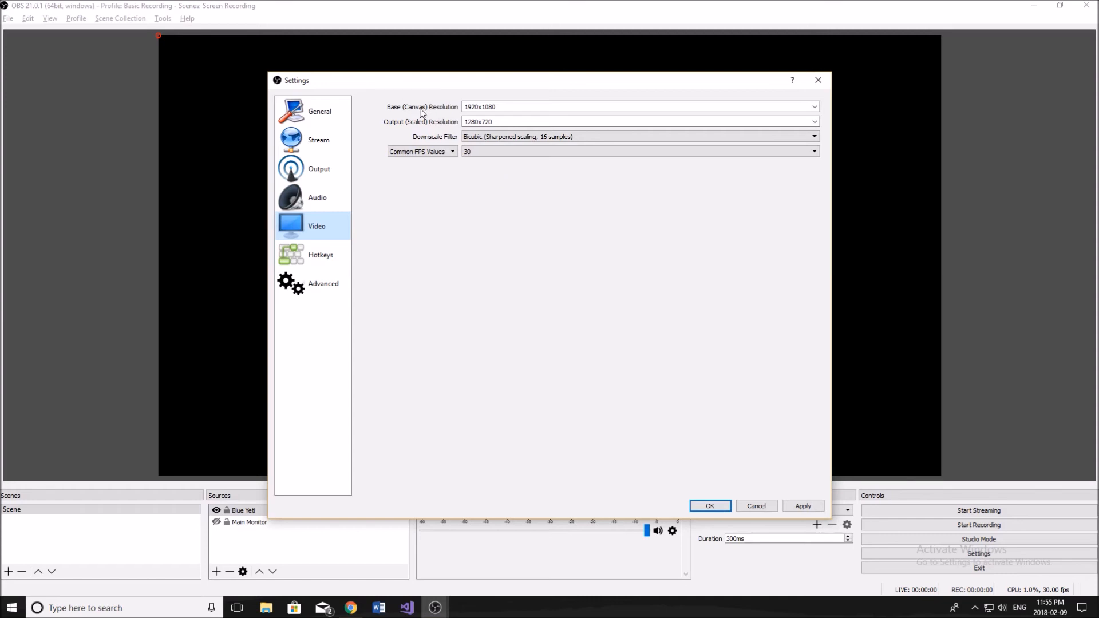
{"action": "left_click", "coordinate": [501, 105]}
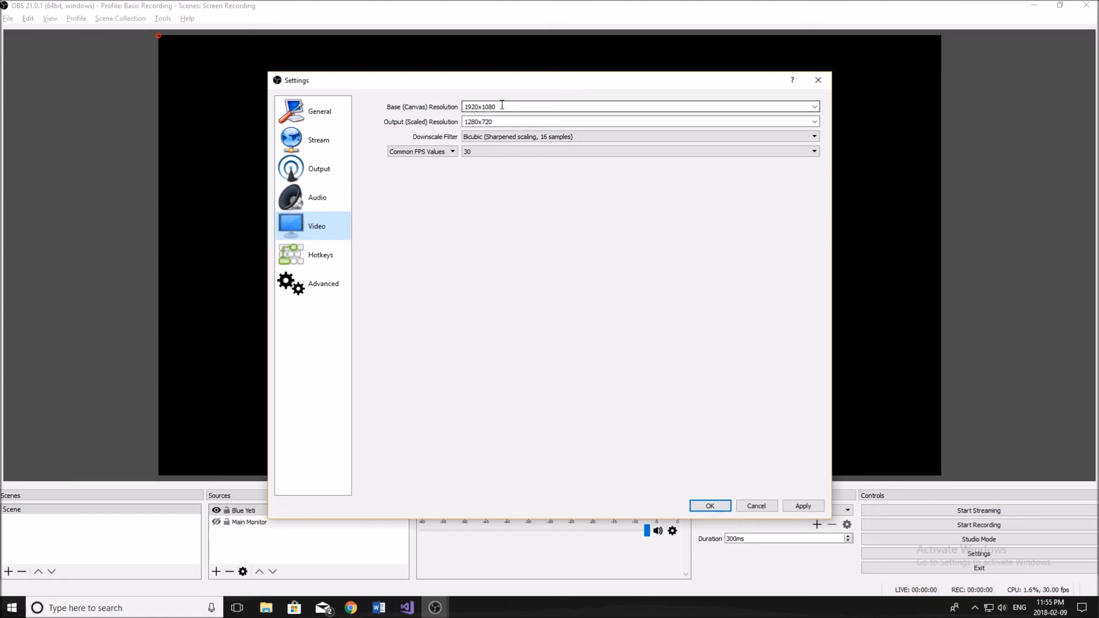
{"action": "left_click", "coordinate": [498, 121]}
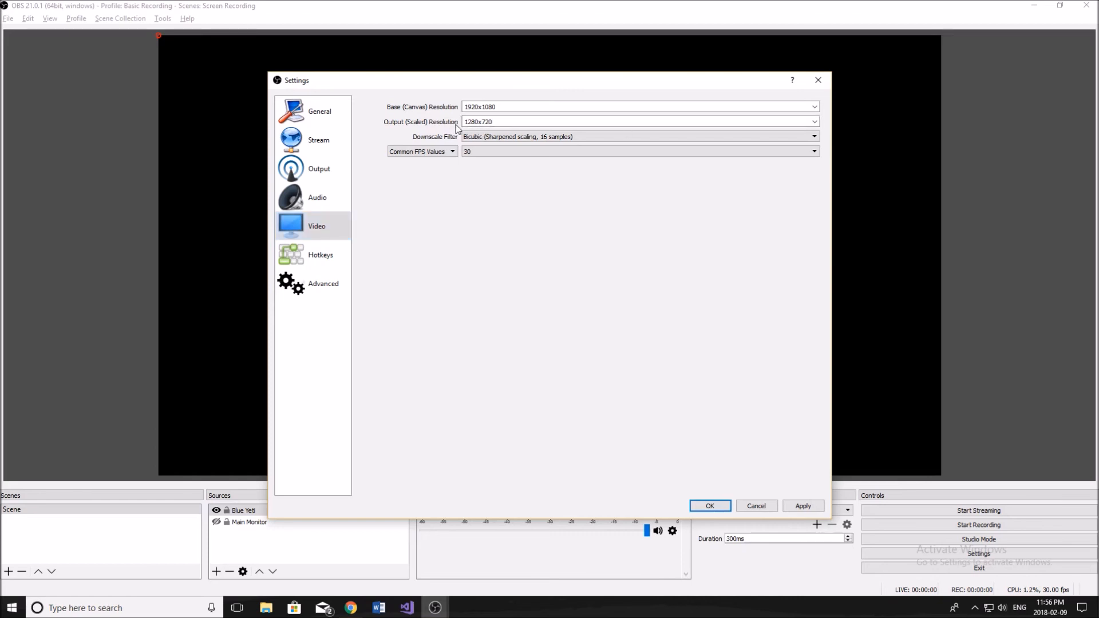
{"action": "left_click", "coordinate": [814, 122]}
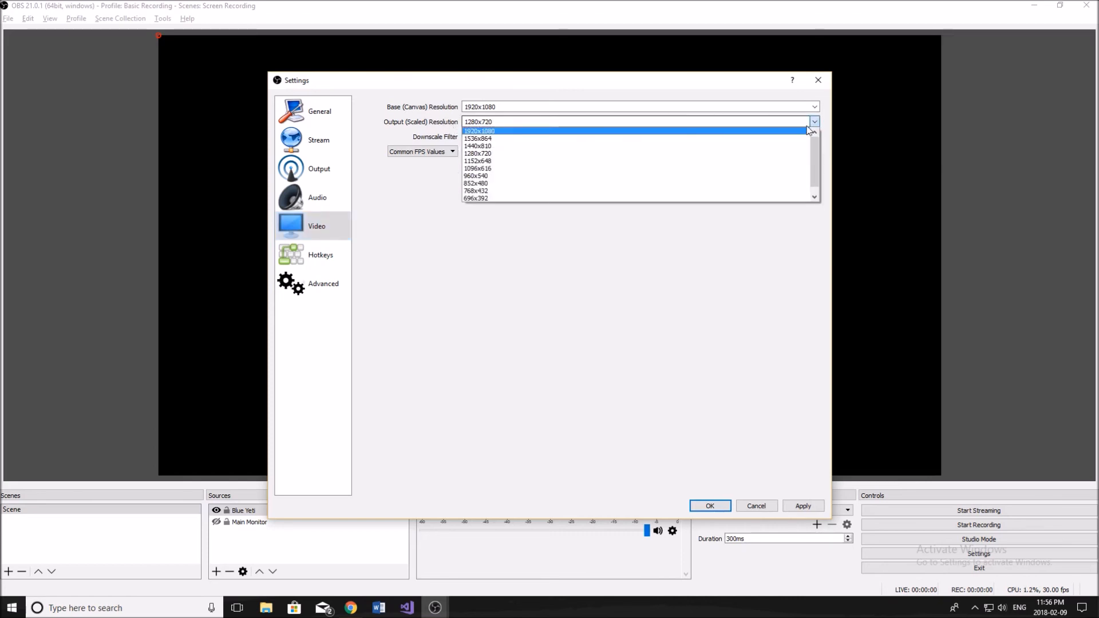
{"action": "left_click", "coordinate": [485, 131]}
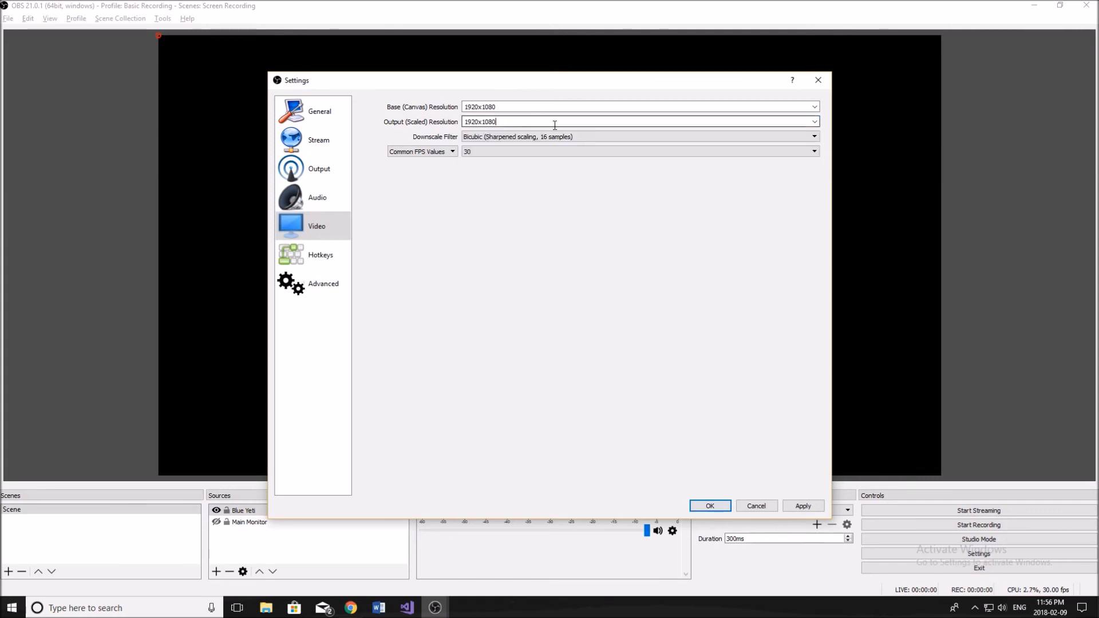
{"action": "left_click", "coordinate": [480, 138]}
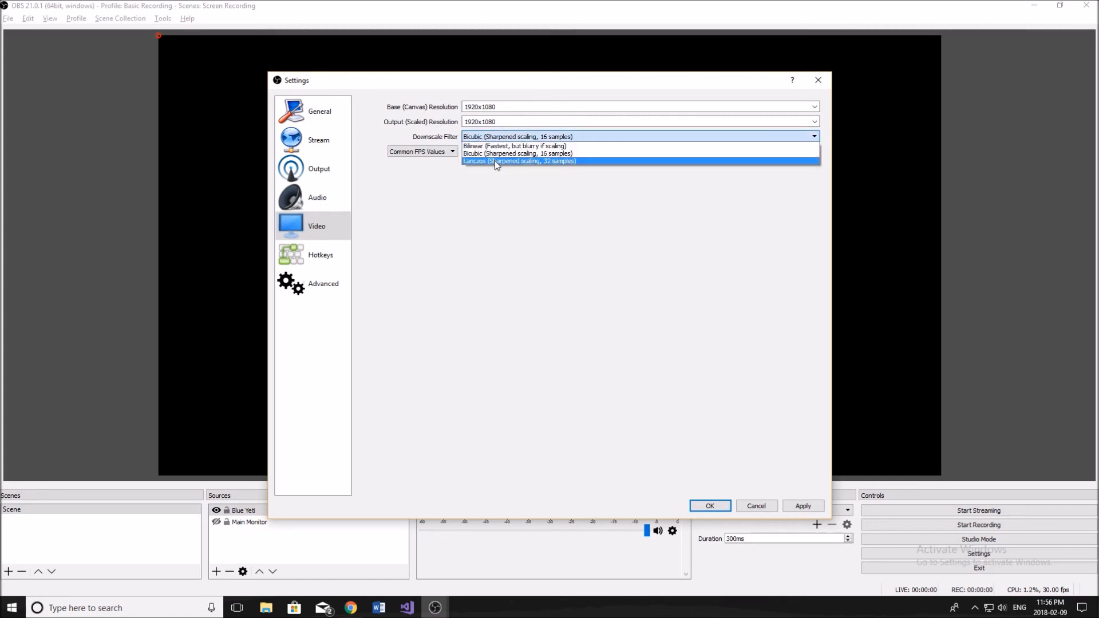
{"action": "left_click", "coordinate": [494, 161]}
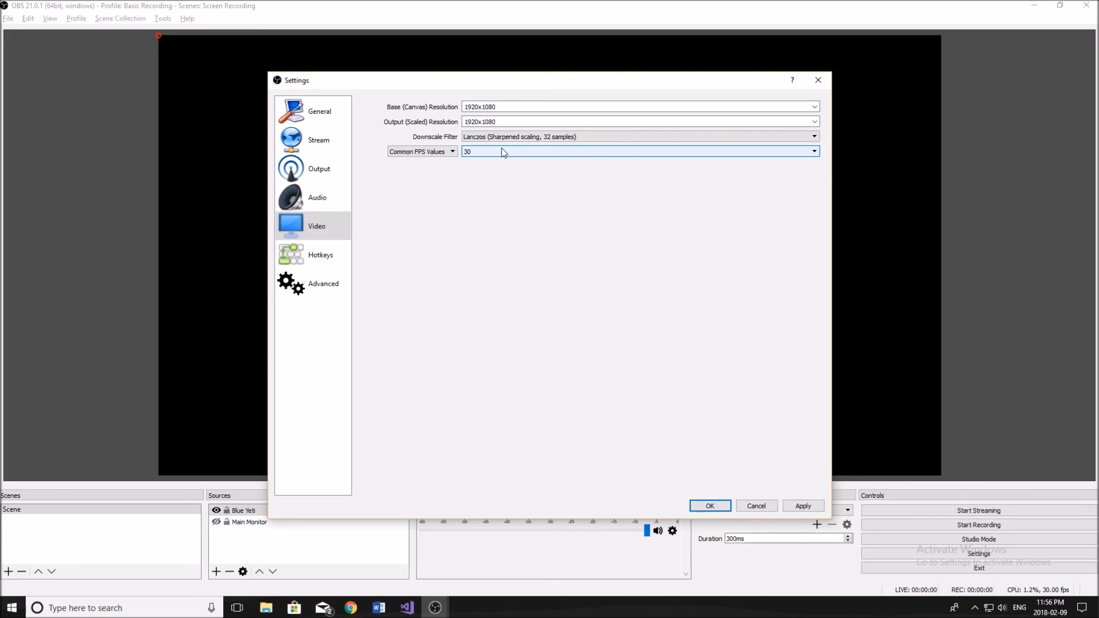
Step: Try 60 and 30 as the common FPS value for the video, settling on 60
{"action": "left_click", "coordinate": [502, 148]}
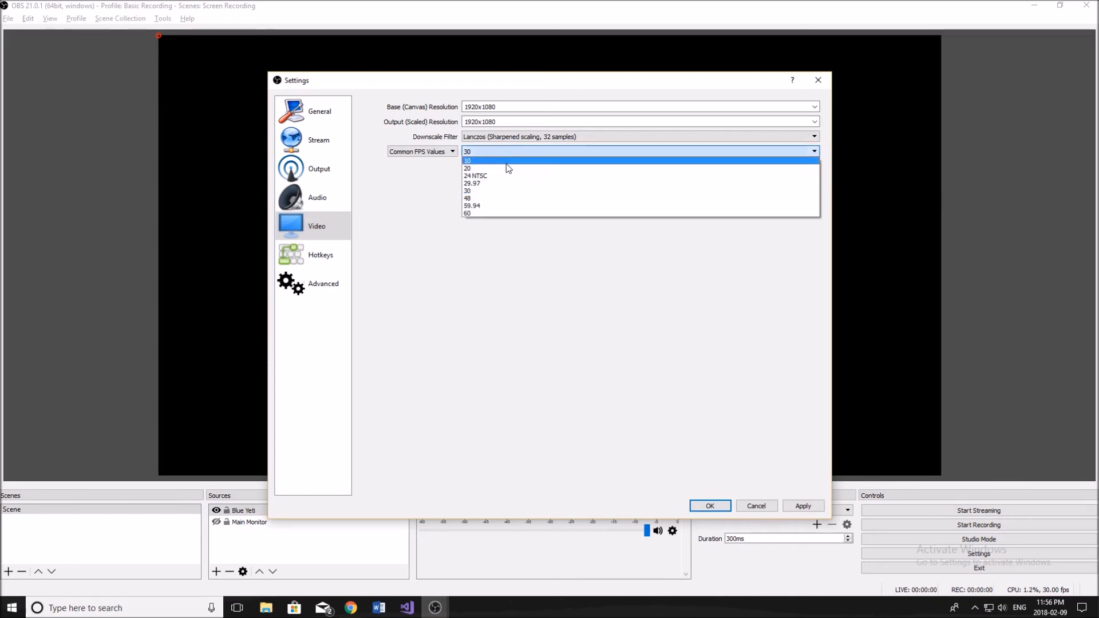
{"action": "left_click", "coordinate": [504, 213]}
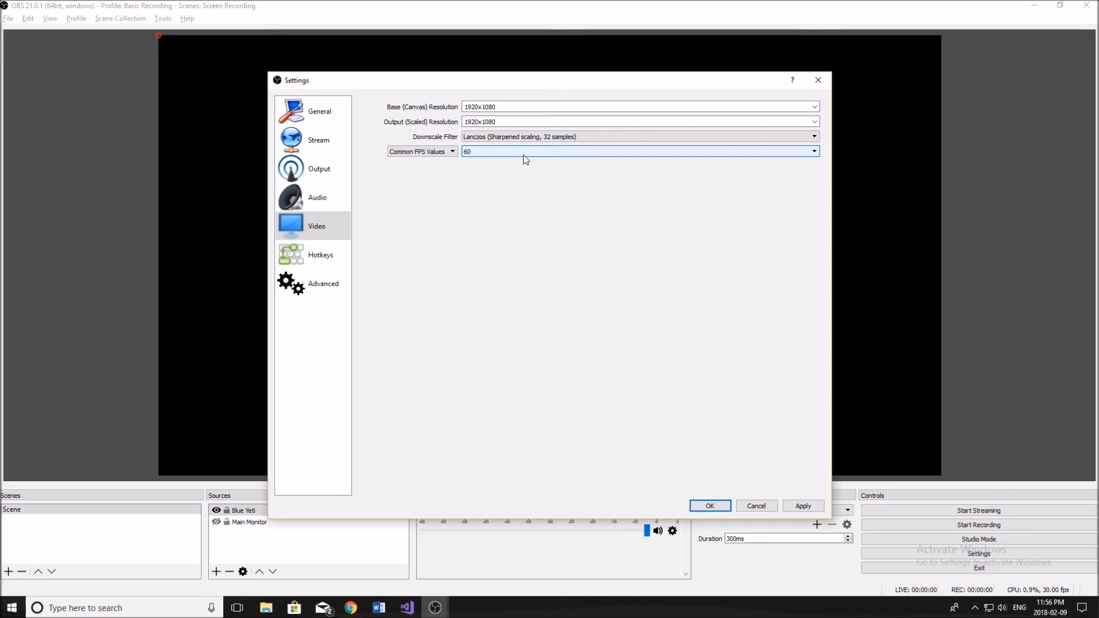
{"action": "left_click", "coordinate": [524, 155]}
{"action": "left_click", "coordinate": [522, 192]}
{"action": "left_click", "coordinate": [527, 151]}
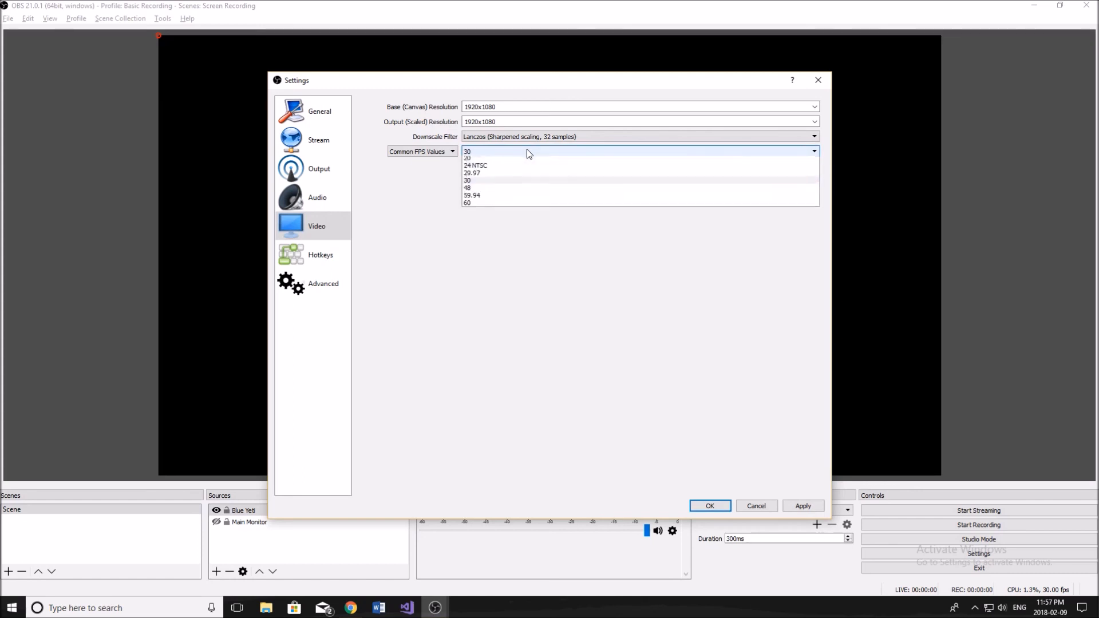
{"action": "left_click", "coordinate": [511, 213]}
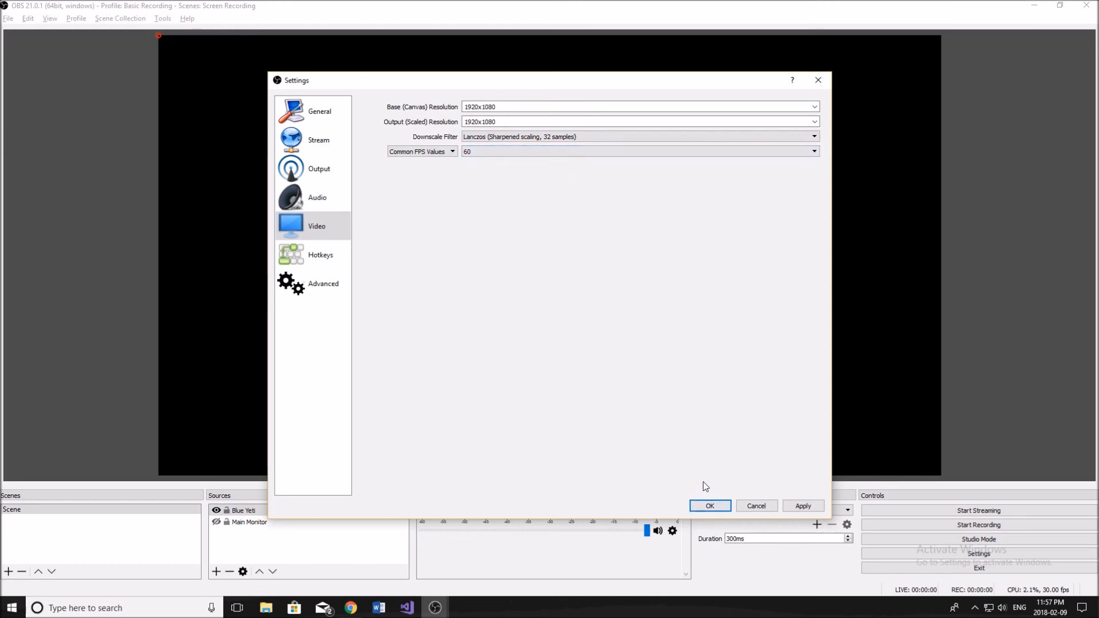
Step: Save the video settings and turn the Mic/Aux volume in the mixer all the way down to -inf dB
{"action": "left_click", "coordinate": [713, 506]}
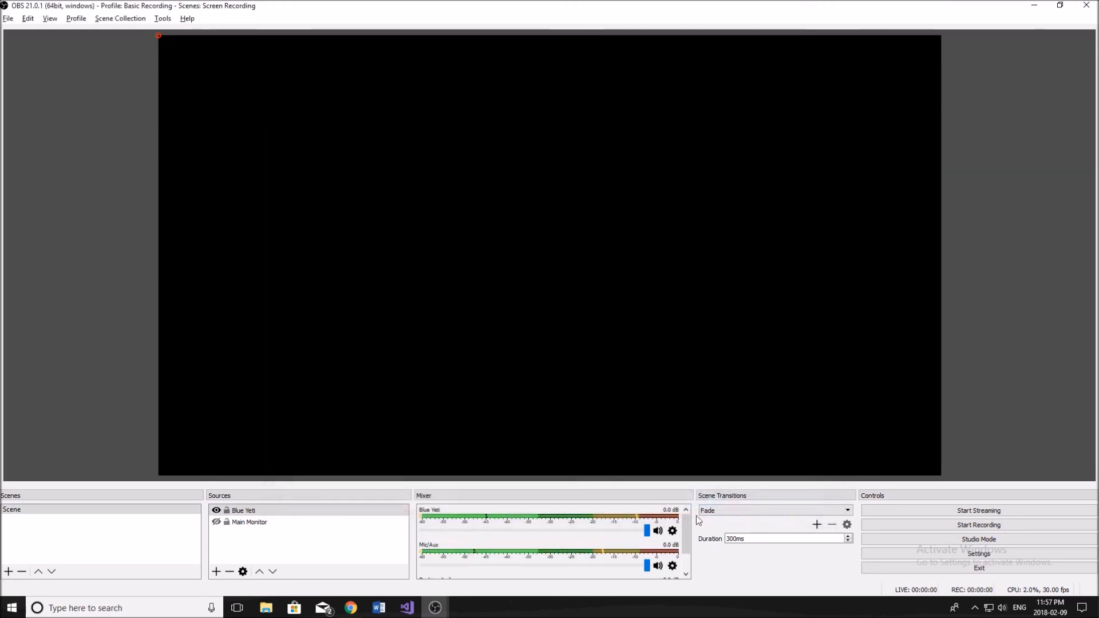
{"action": "left_click_drag", "start_coordinate": [648, 531], "coordinate": [674, 540]}
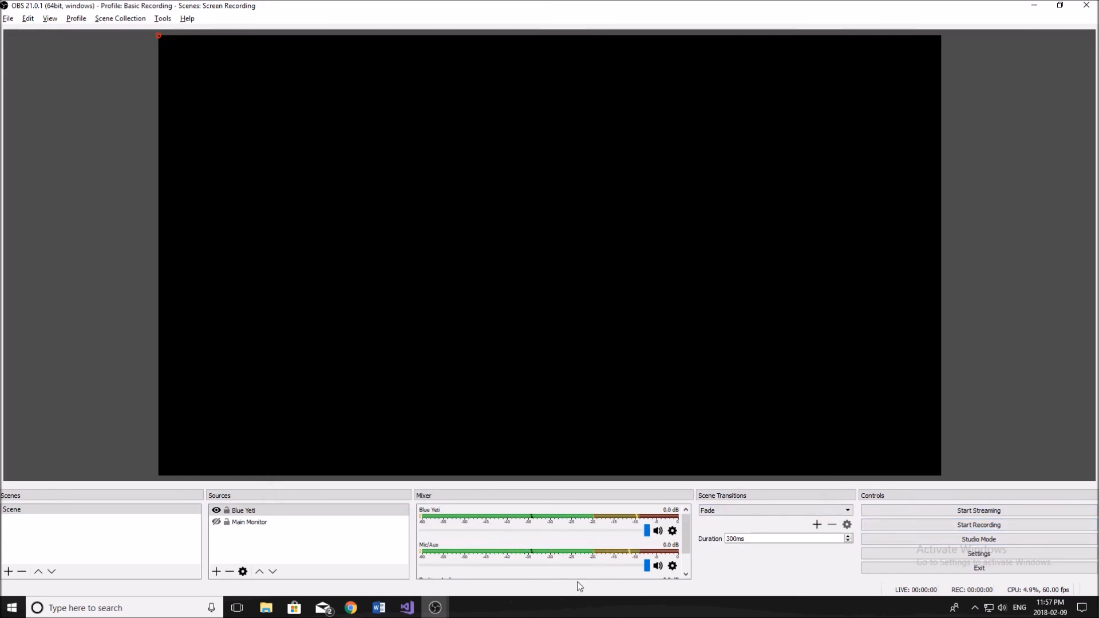
{"action": "scroll", "coordinate": [686, 570], "scroll_direction": "down", "scroll_amount": 2}
{"action": "left_click_drag", "start_coordinate": [645, 538], "coordinate": [397, 523]}
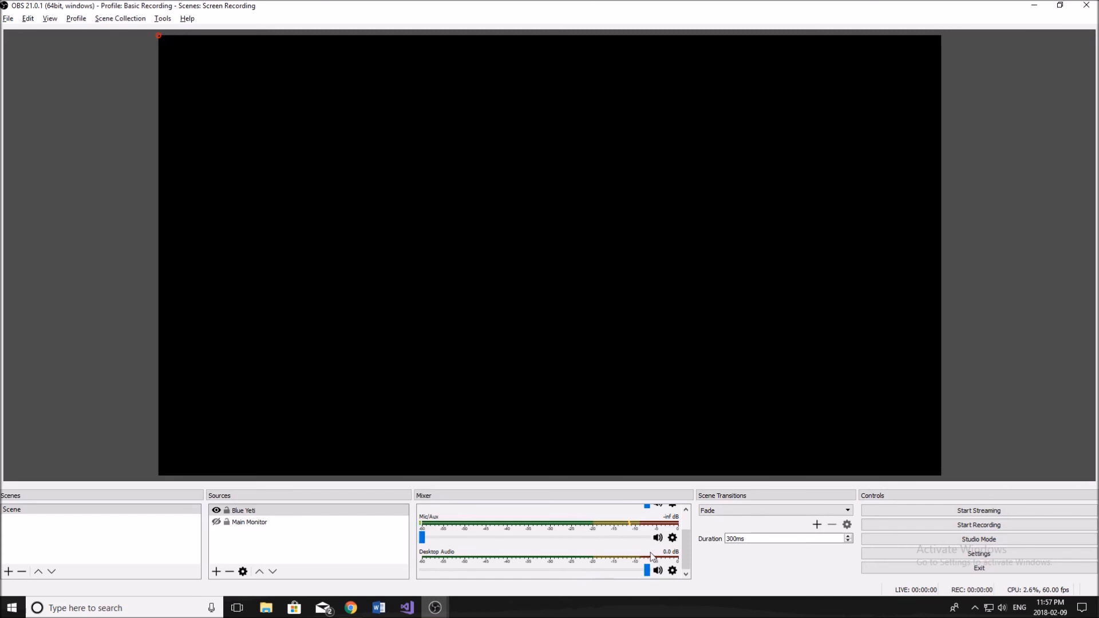
Step: Try lowering the Desktop Audio volume in the mixer and return it to 0.0 dB
{"action": "scroll", "coordinate": [650, 560], "scroll_direction": "down", "scroll_amount": 1}
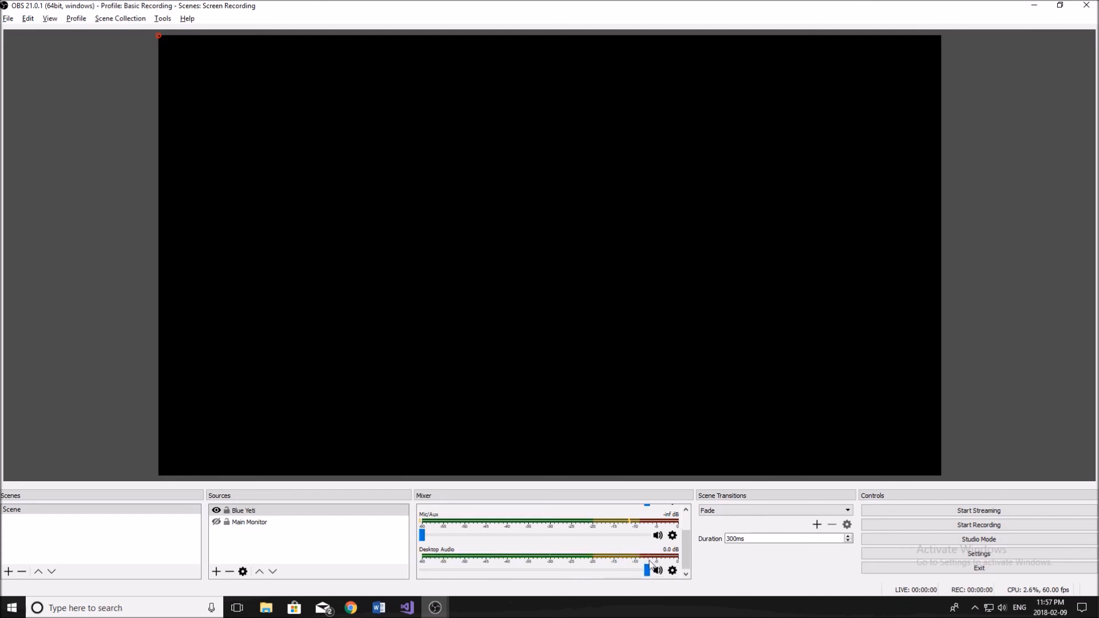
{"action": "left_click_drag", "start_coordinate": [498, 569], "coordinate": [487, 573]}
{"action": "left_click_drag", "start_coordinate": [669, 579], "coordinate": [643, 572]}
{"action": "scroll", "coordinate": [601, 550], "scroll_direction": "up", "scroll_amount": 2}
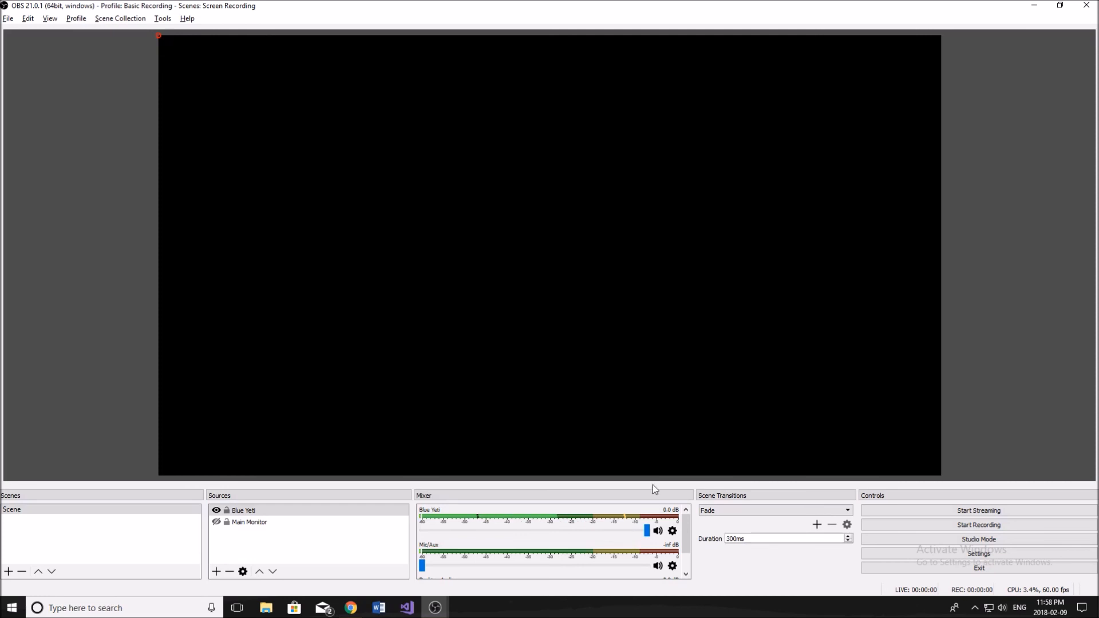
Step: In the advanced settings, set the Color Format to I420, check the Process Priority choices and apply the changes
{"action": "left_click", "coordinate": [979, 553]}
{"action": "left_click", "coordinate": [319, 232]}
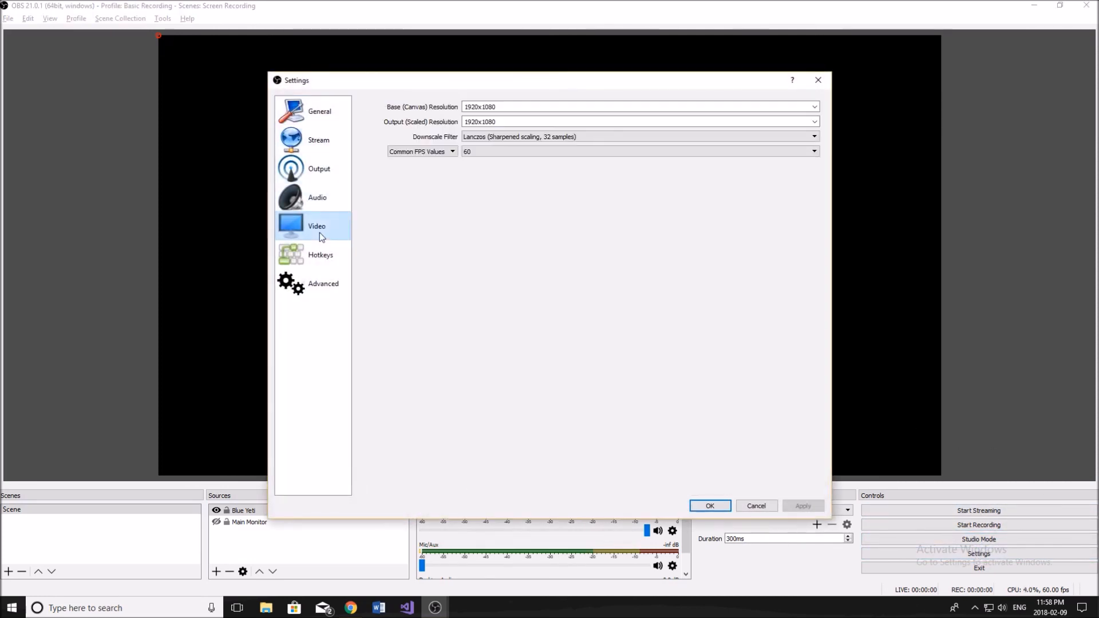
{"action": "left_click", "coordinate": [325, 282]}
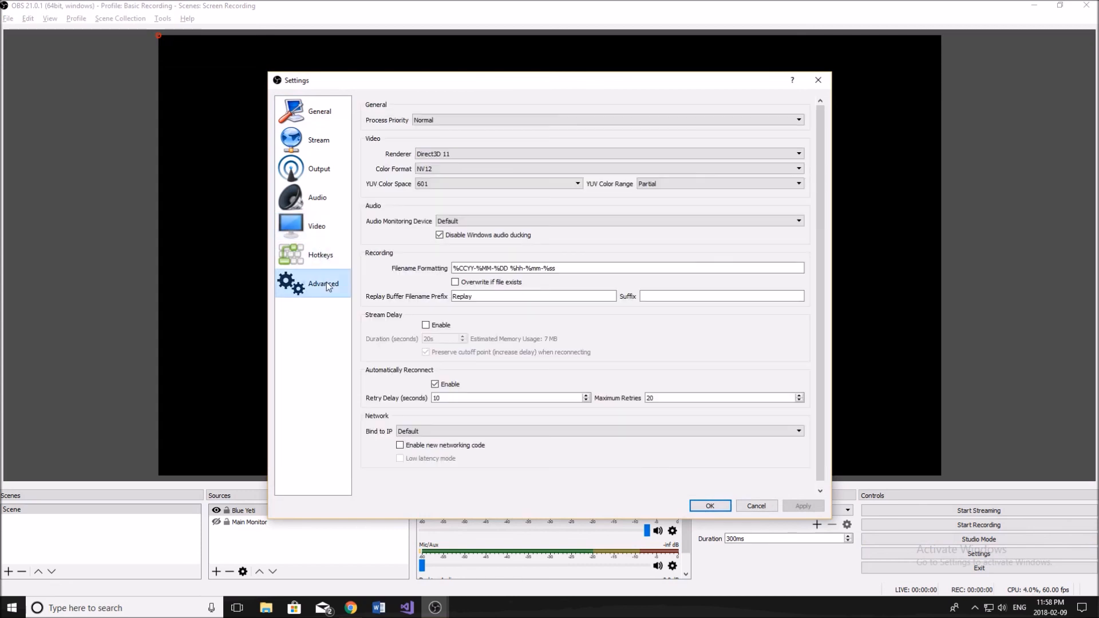
{"action": "scroll", "coordinate": [482, 198], "scroll_direction": "down", "scroll_amount": 1}
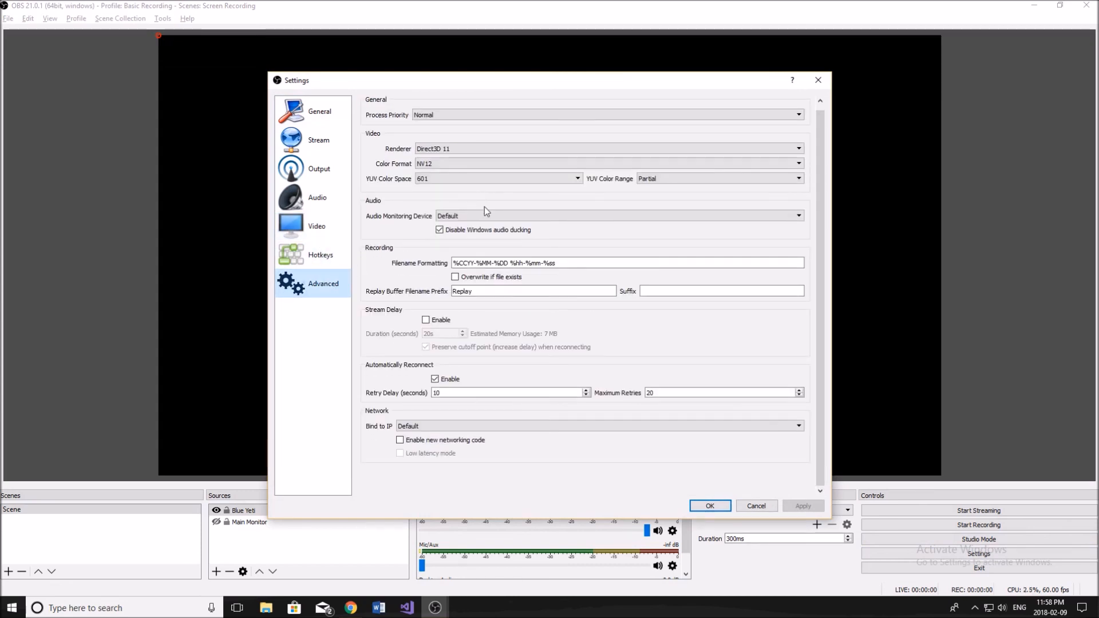
{"action": "left_click", "coordinate": [486, 118]}
{"action": "left_click", "coordinate": [487, 118]}
{"action": "scroll", "coordinate": [480, 160], "scroll_direction": "down", "scroll_amount": 1}
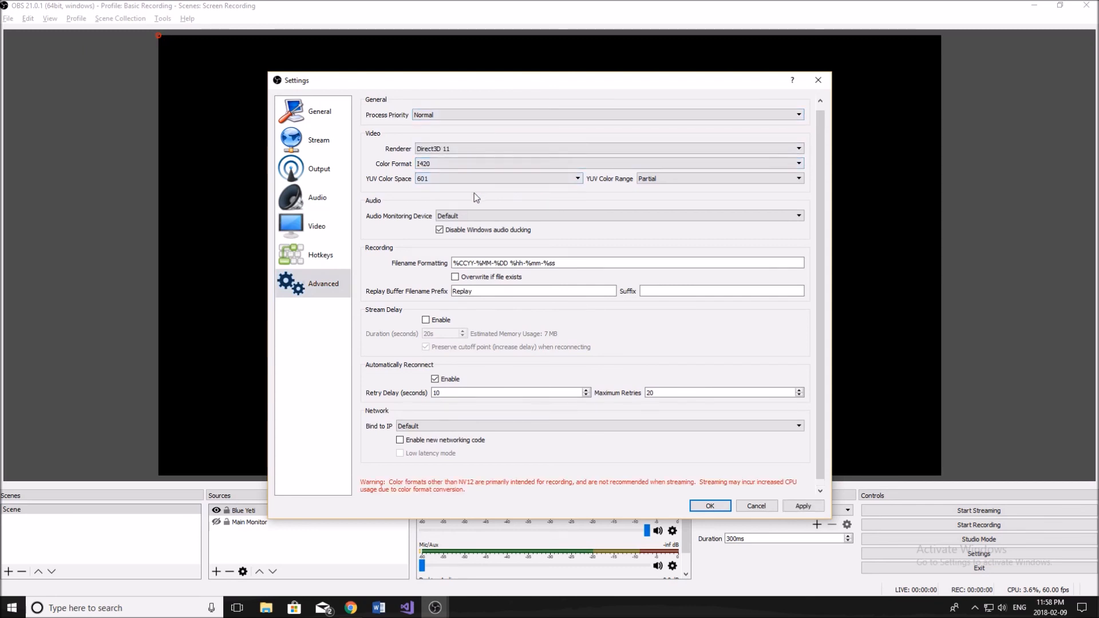
{"action": "scroll", "coordinate": [488, 114], "scroll_direction": "up", "scroll_amount": 1}
{"action": "scroll", "coordinate": [487, 113], "scroll_direction": "down", "scroll_amount": 1}
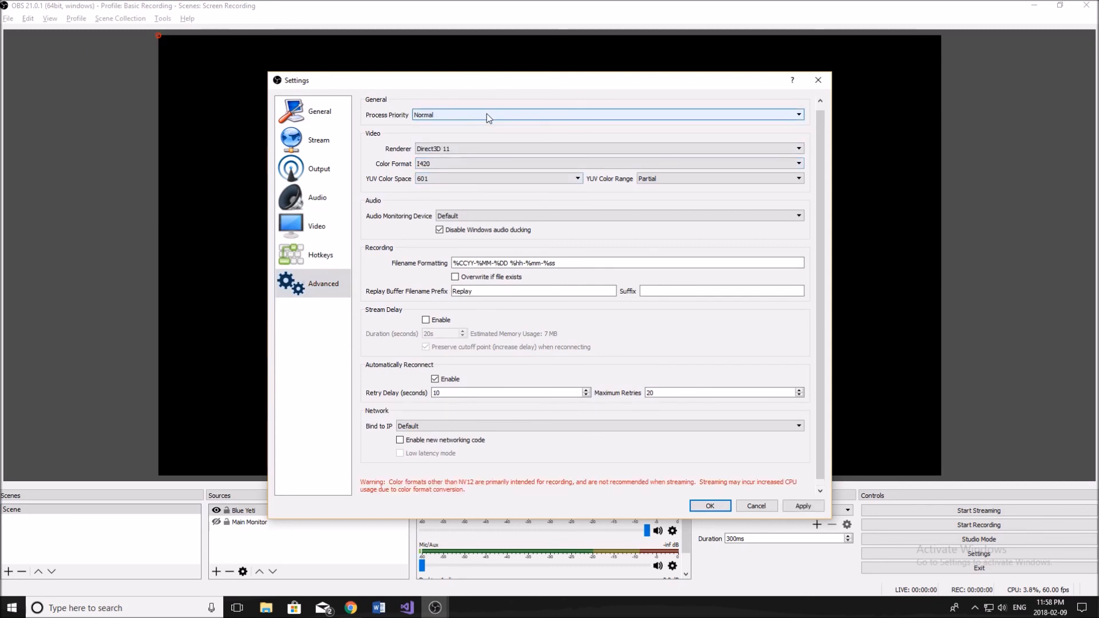
{"action": "left_click", "coordinate": [487, 113]}
{"action": "left_click", "coordinate": [504, 141]}
{"action": "left_click", "coordinate": [803, 507]}
Step: Review the video and audio settings once more and close the settings
{"action": "left_click", "coordinate": [319, 232]}
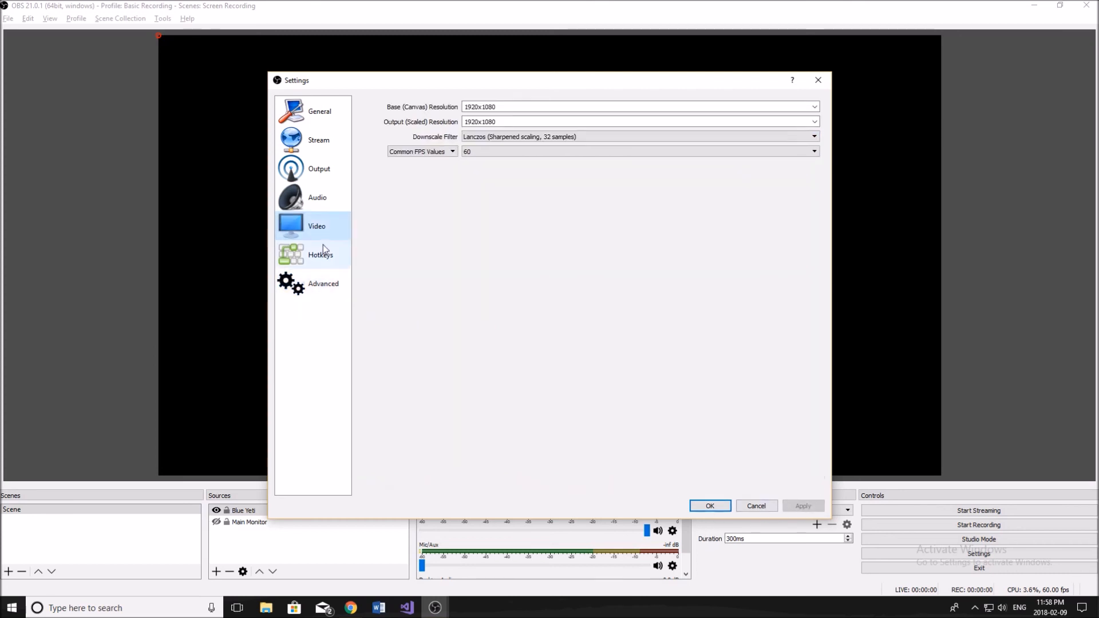
{"action": "left_click", "coordinate": [322, 202]}
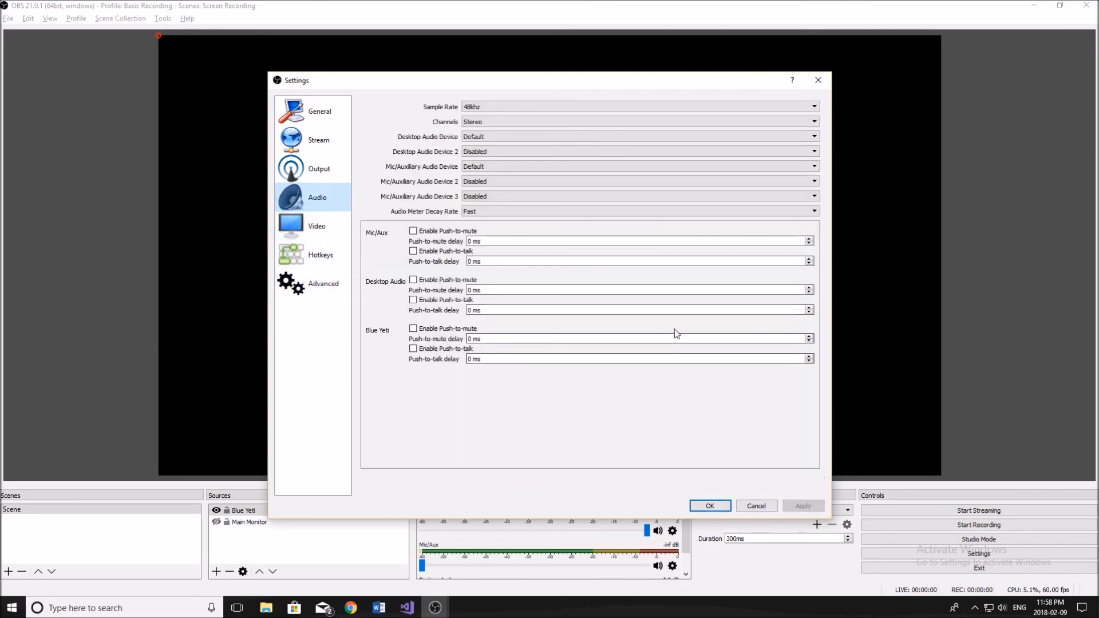
{"action": "left_click", "coordinate": [716, 505]}
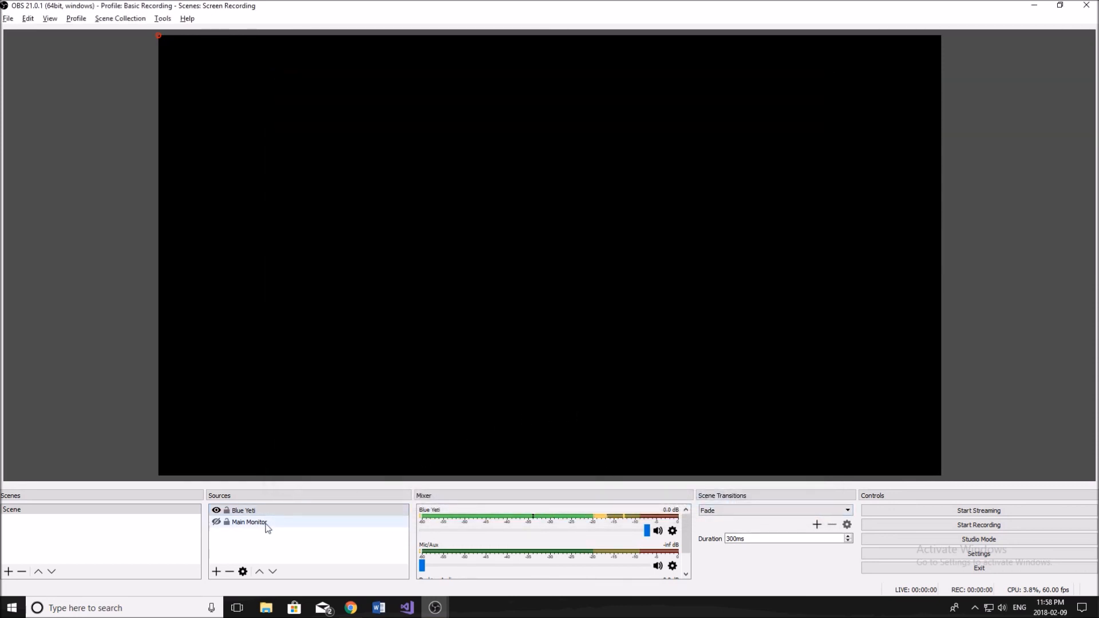
Step: Make the Main Monitor source visible and look over the audio channels in the mixer
{"action": "left_click", "coordinate": [216, 522]}
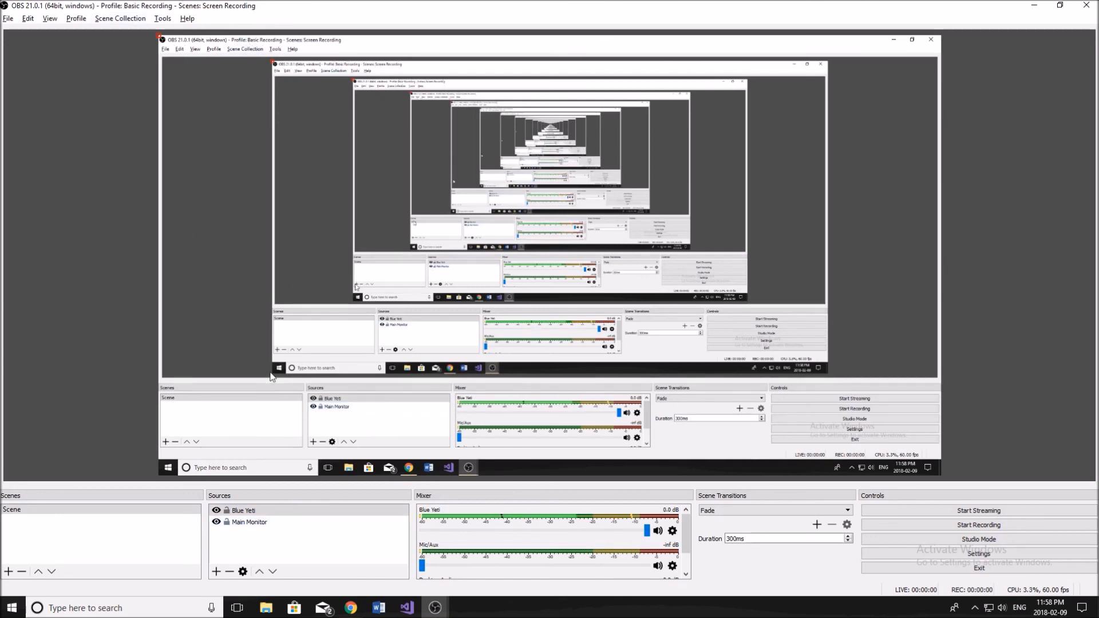
{"action": "left_click", "coordinate": [240, 511]}
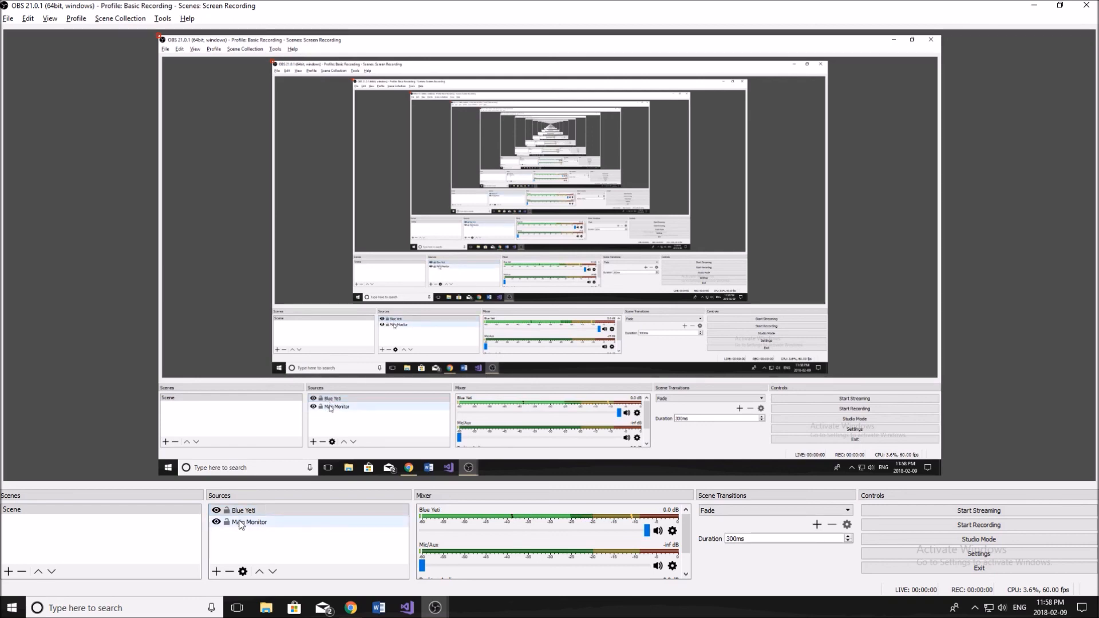
{"action": "left_click_drag", "start_coordinate": [688, 532], "coordinate": [700, 562]}
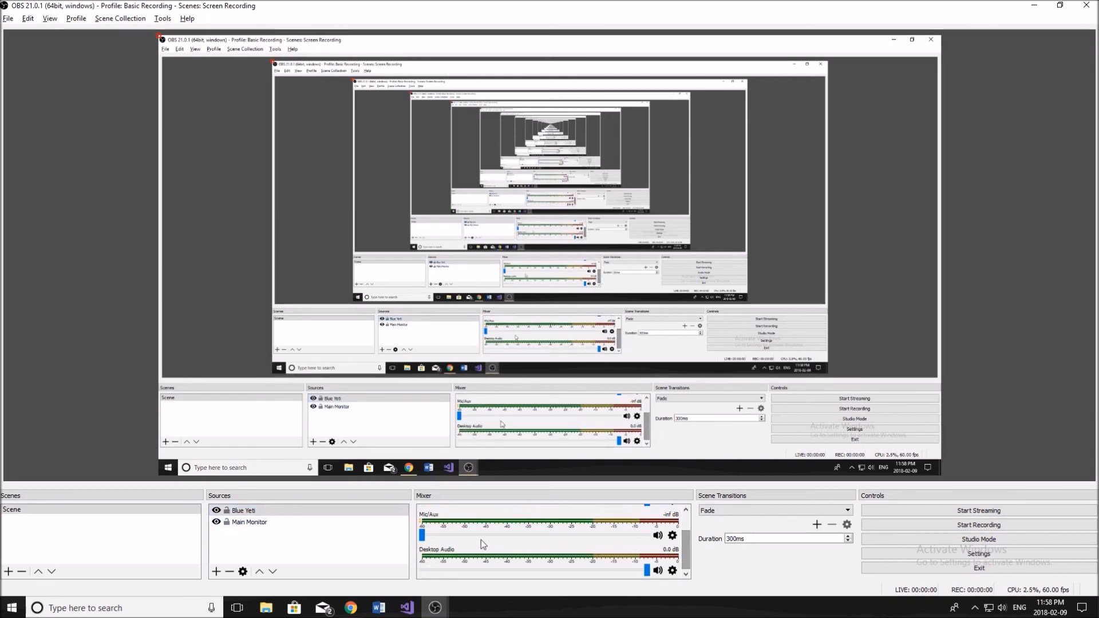
{"action": "scroll", "coordinate": [685, 549], "scroll_direction": "up", "scroll_amount": 2}
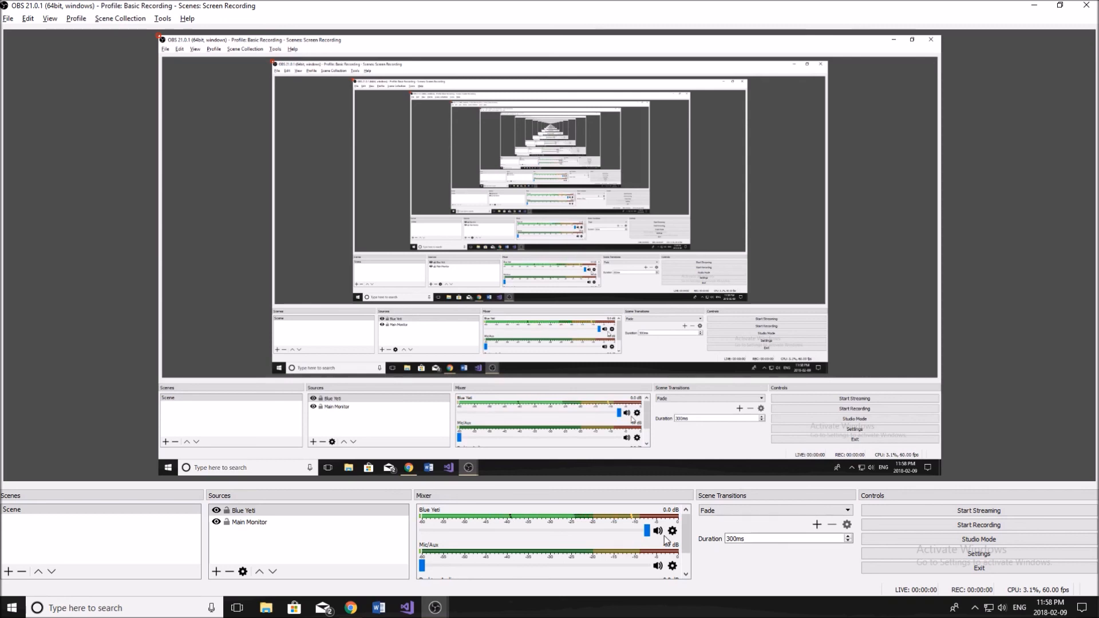
Step: Open the audio filters for Blue Yeti, examine the available filter types and close the filters without adding one
{"action": "left_click", "coordinate": [672, 531]}
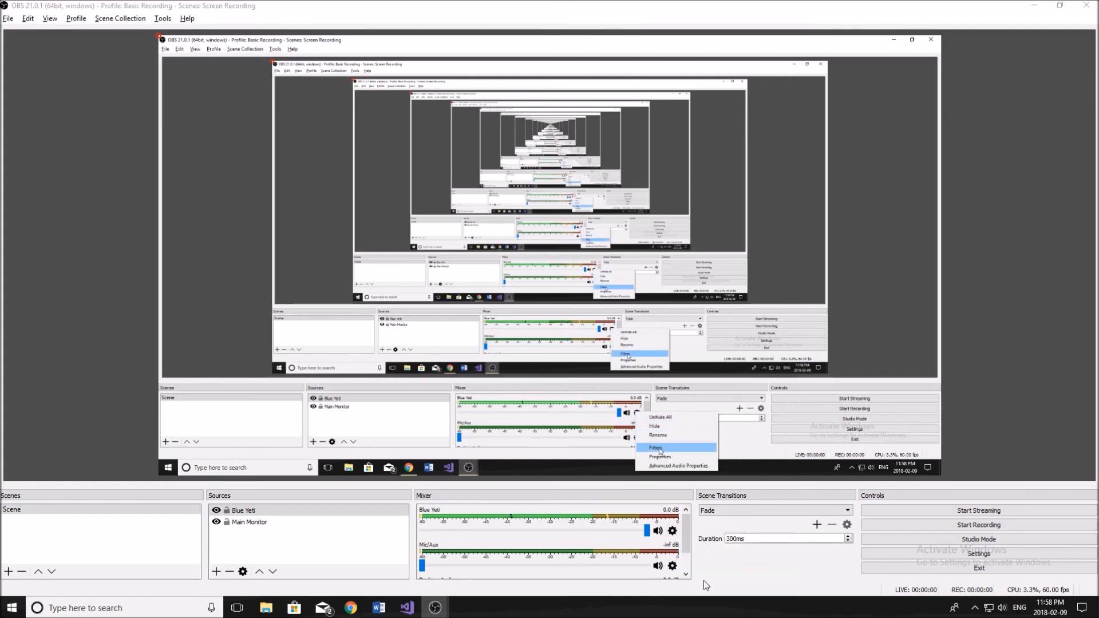
{"action": "left_click", "coordinate": [700, 580]}
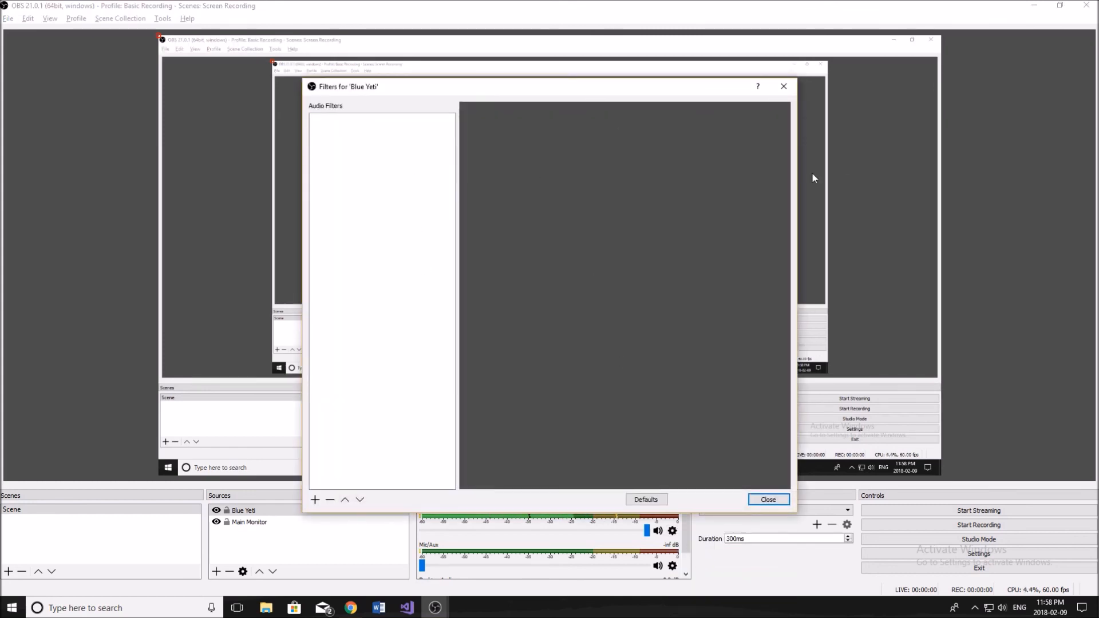
{"action": "left_click", "coordinate": [315, 500]}
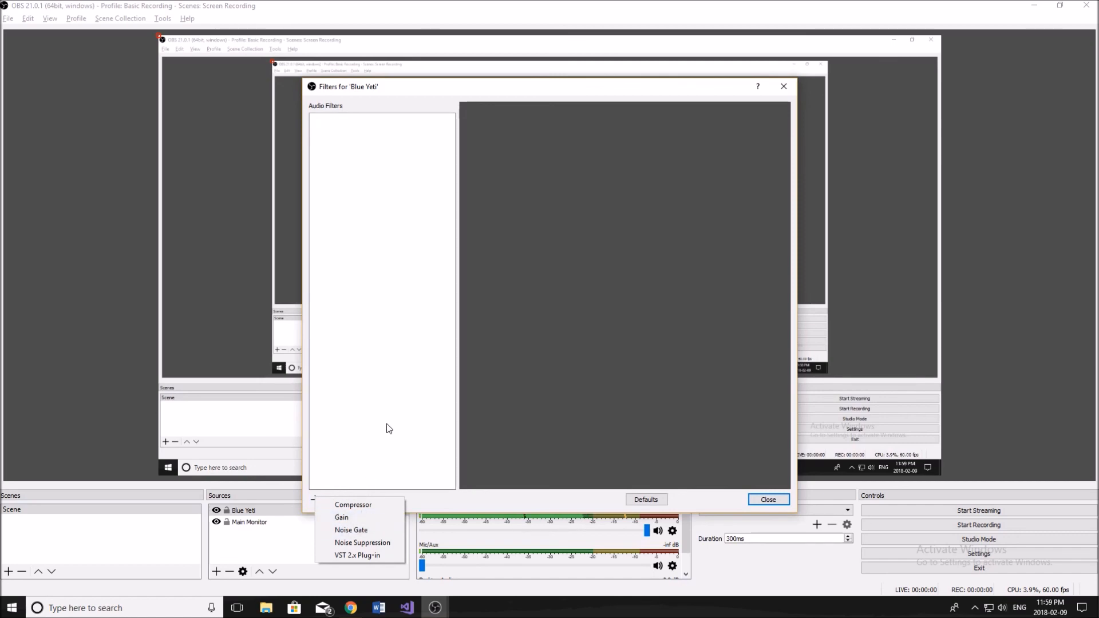
{"action": "left_click", "coordinate": [757, 499]}
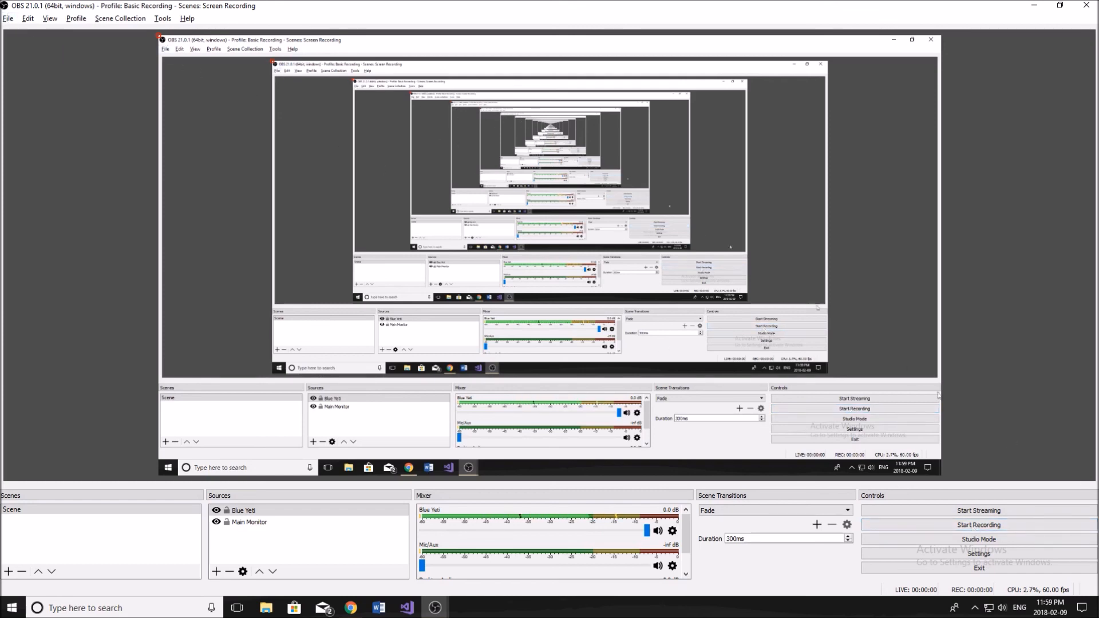
Step: Check the recording path, quality and format in the output settings and close the settings
{"action": "left_click", "coordinate": [990, 552]}
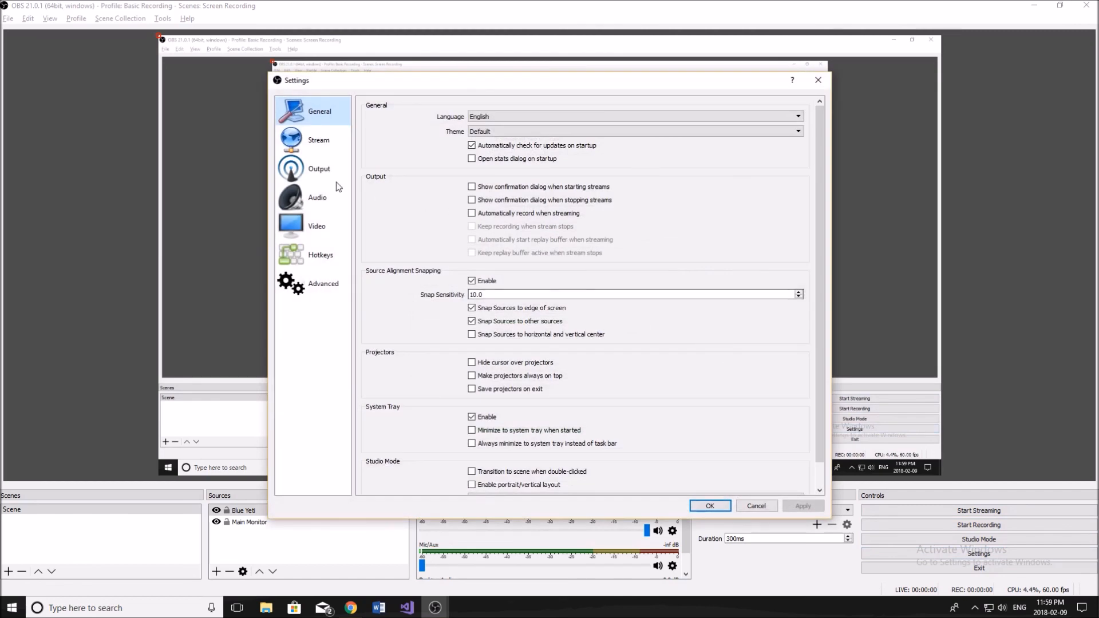
{"action": "left_click", "coordinate": [318, 169]}
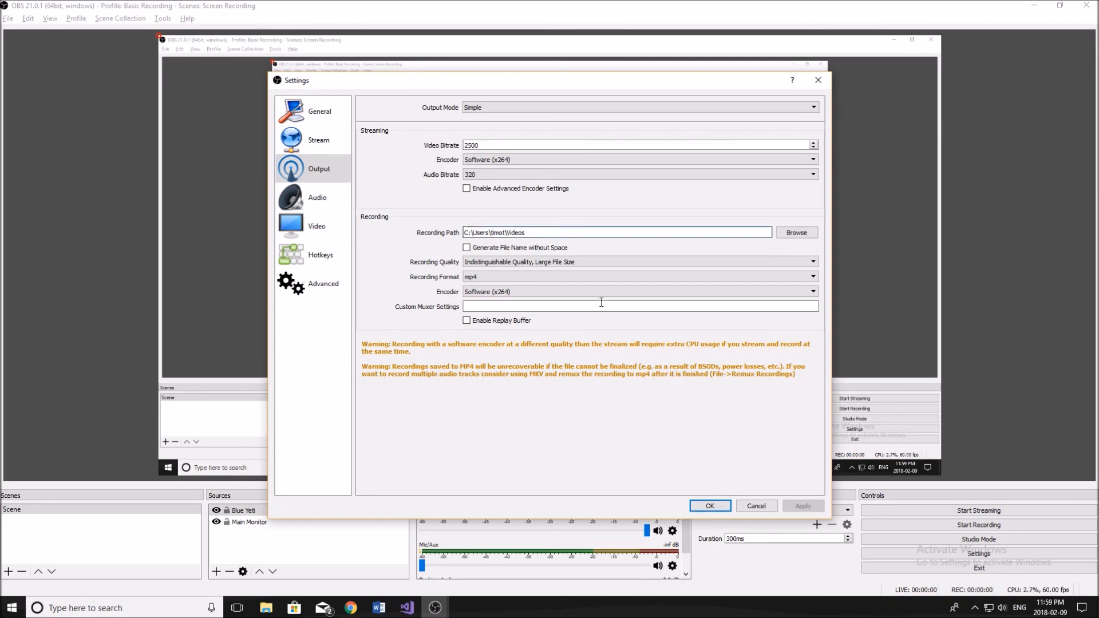
{"action": "left_click", "coordinate": [715, 506]}
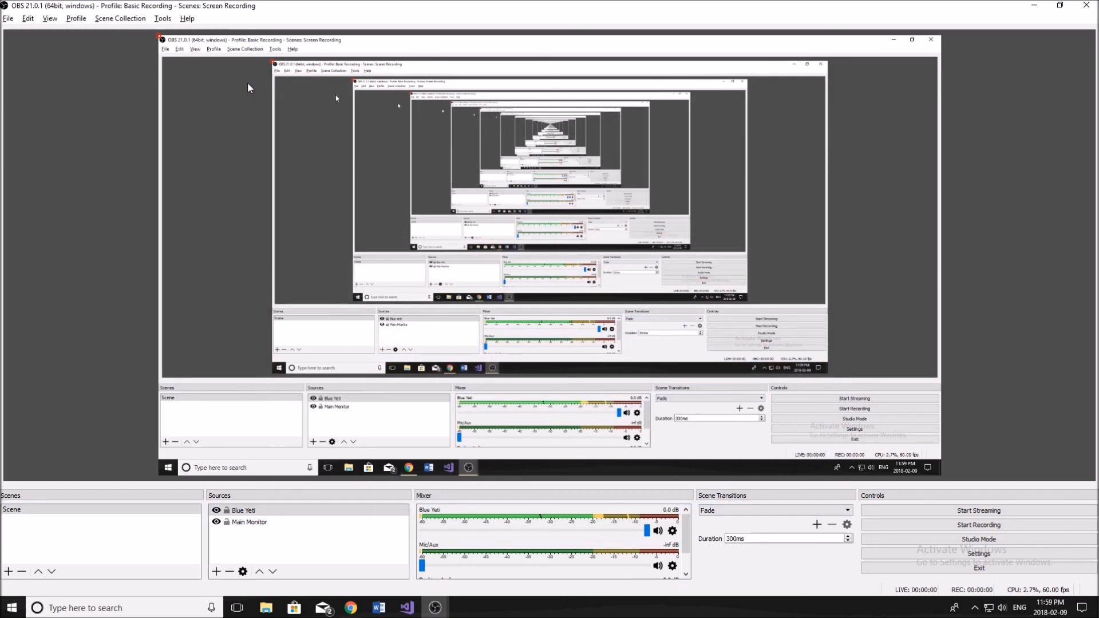
Step: Show the folder where recordings are saved and close it again
{"action": "left_click", "coordinate": [8, 18]}
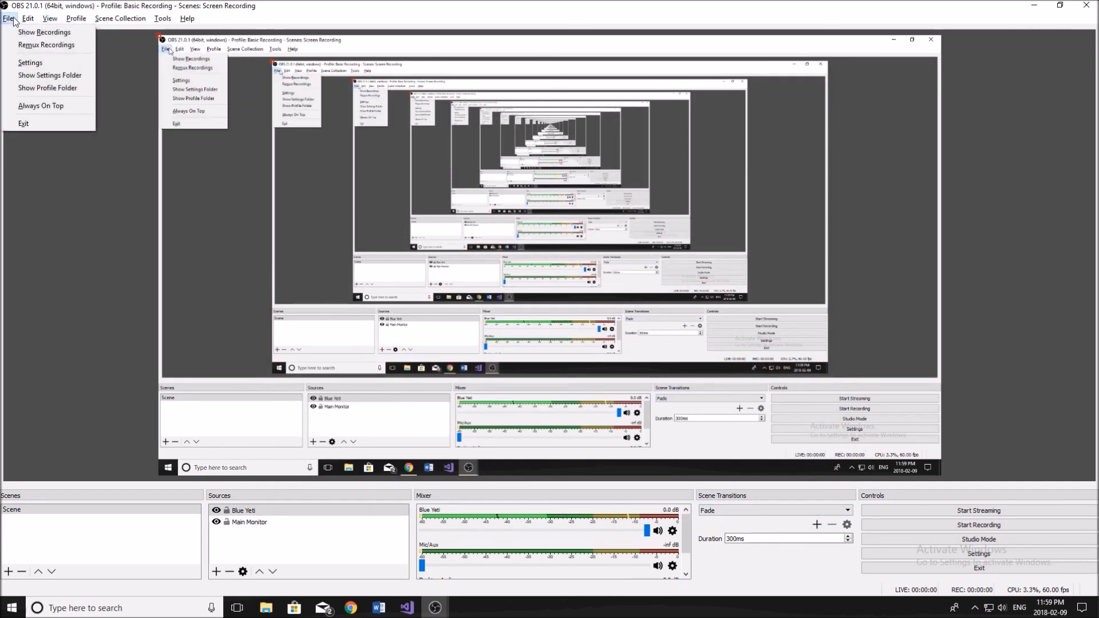
{"action": "left_click", "coordinate": [17, 32]}
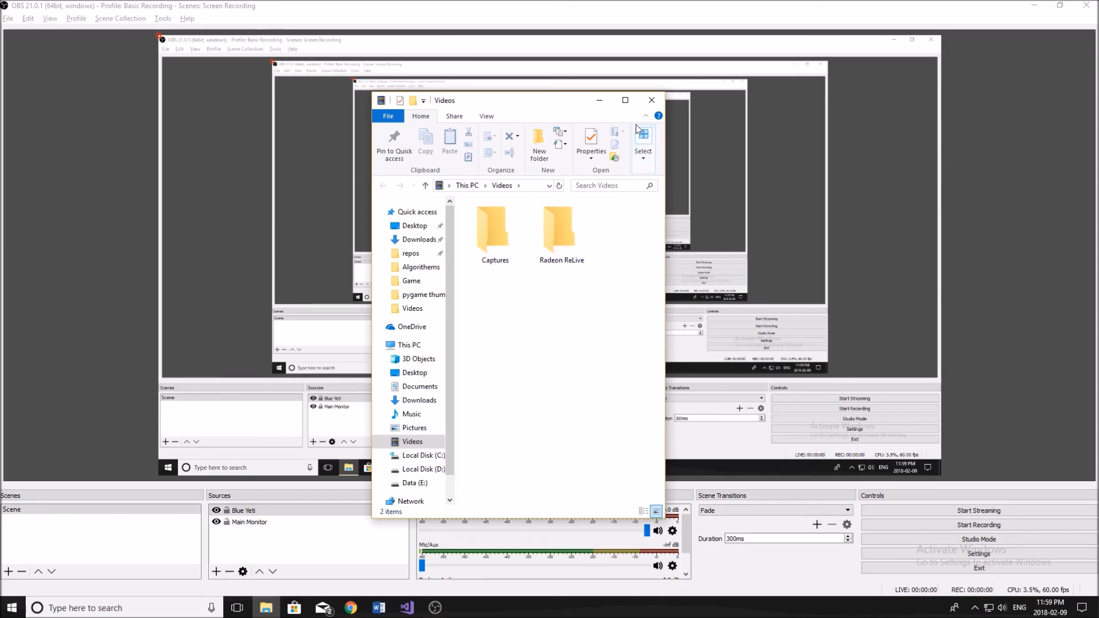
{"action": "left_click", "coordinate": [652, 100]}
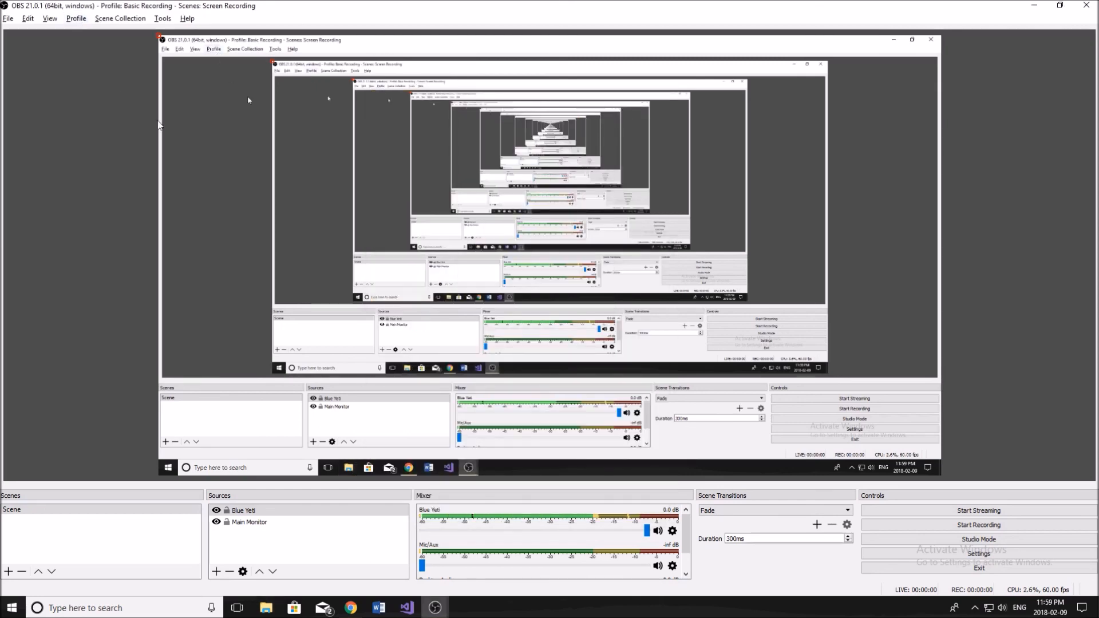